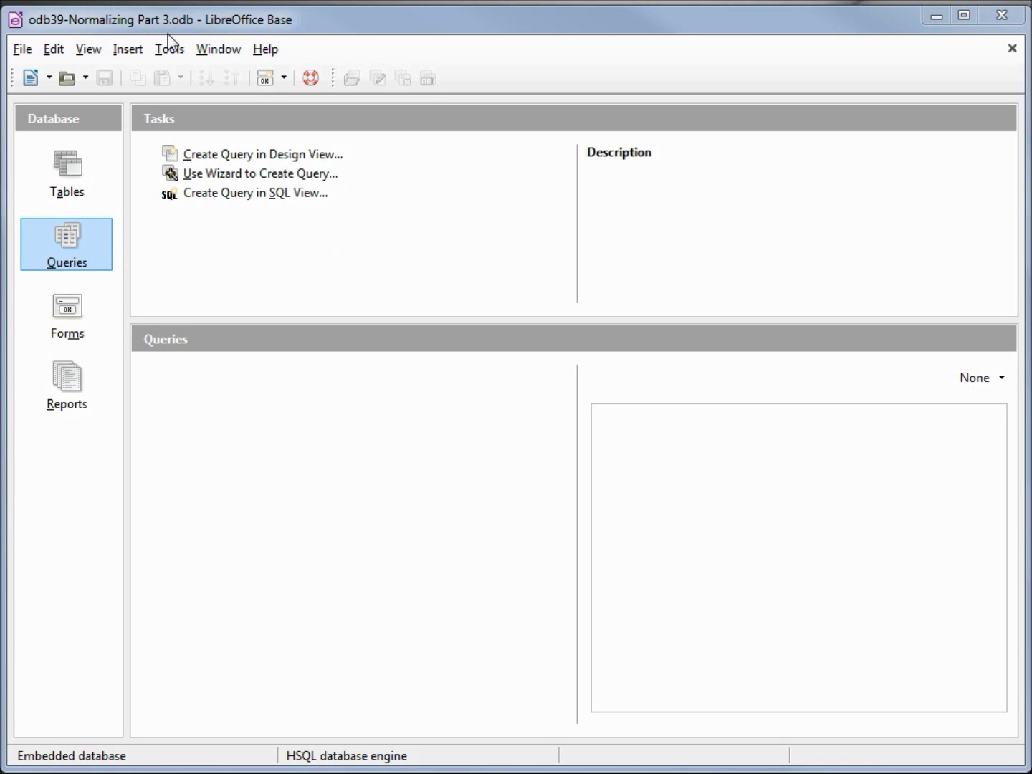
Rename the table tbl_Employees to tbl_Employees-Original
left_click(70, 309)
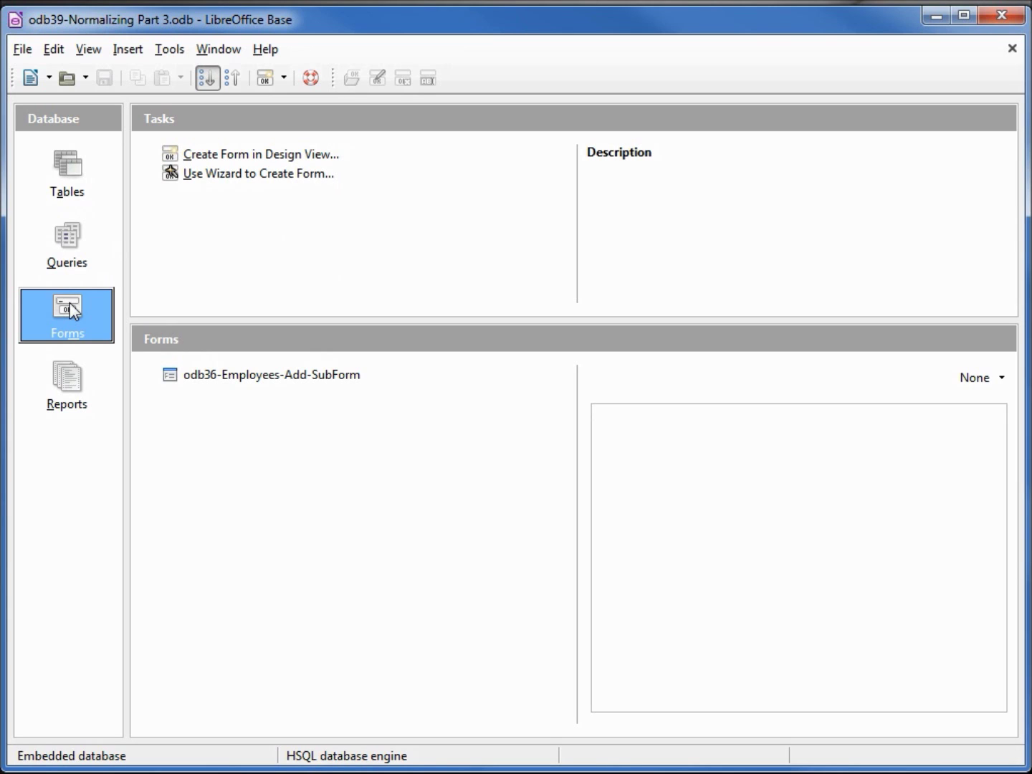
left_click(72, 166)
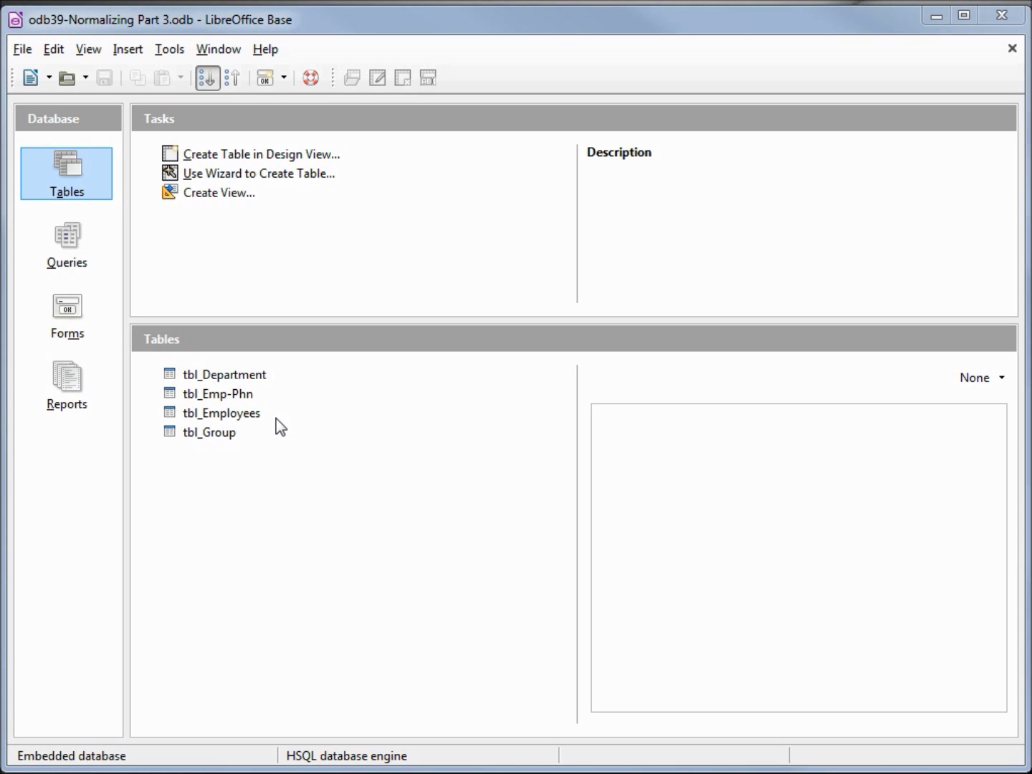
left_click(244, 413)
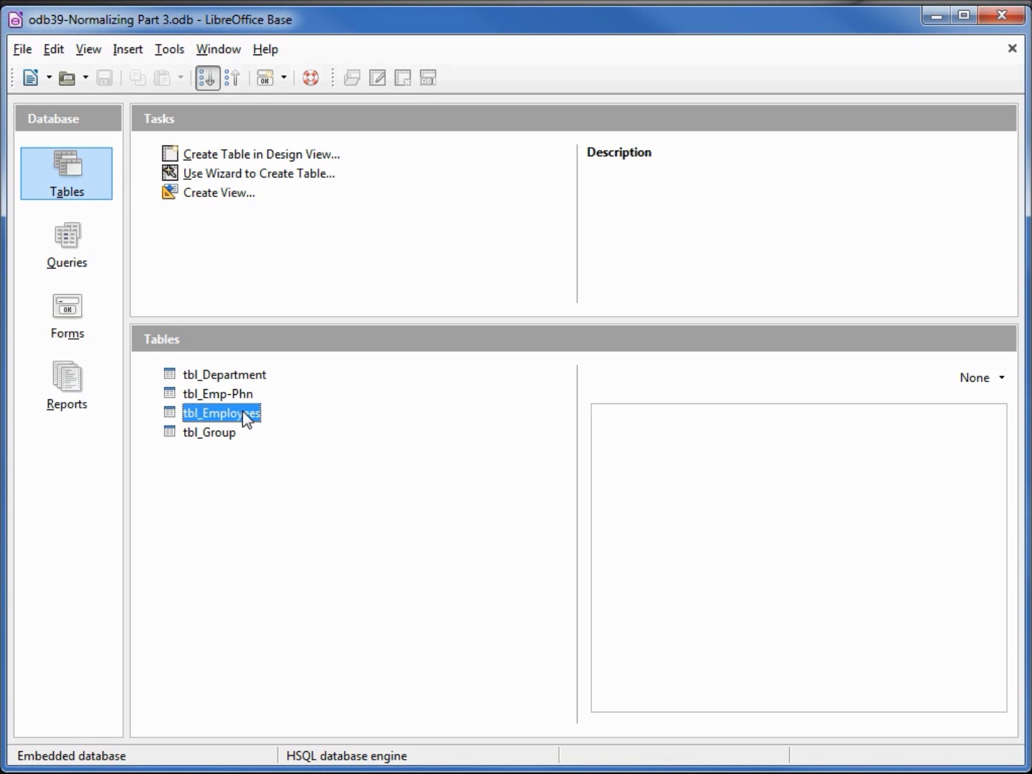
right_click(242, 410)
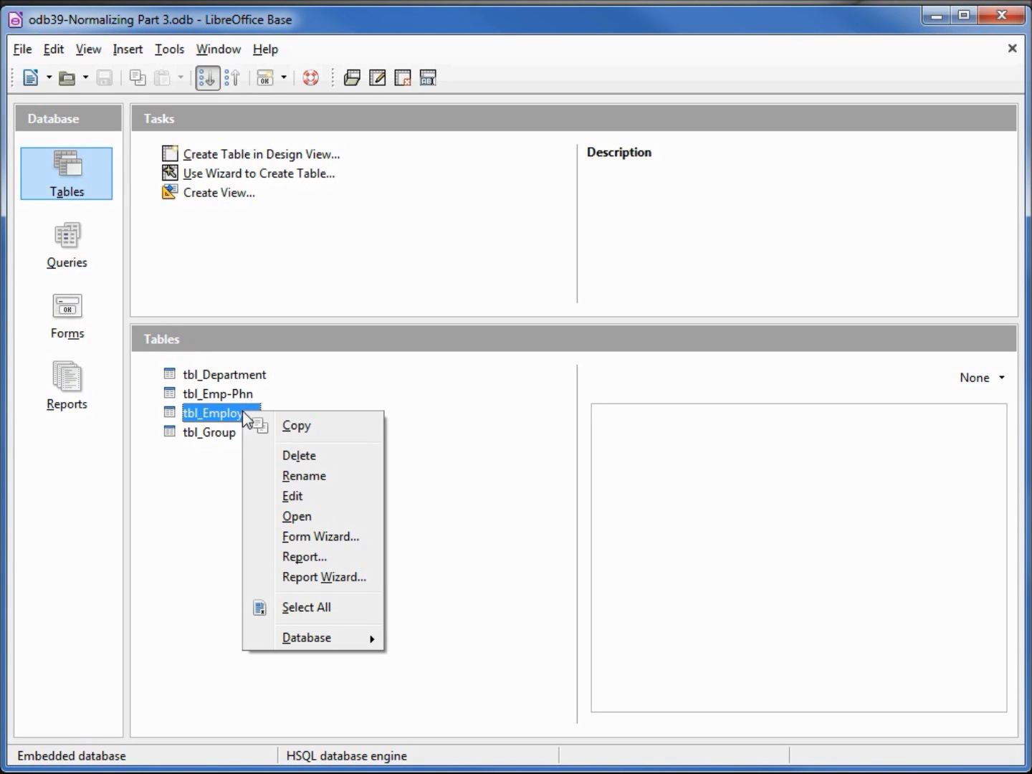
left_click(304, 478)
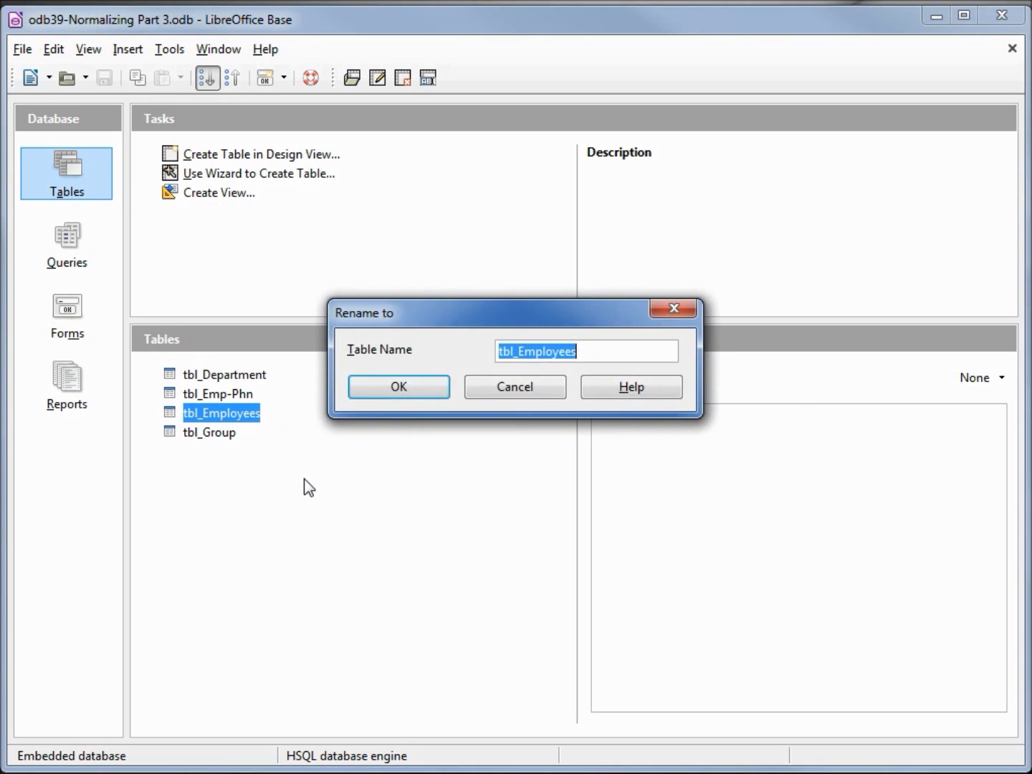
left_click(598, 352)
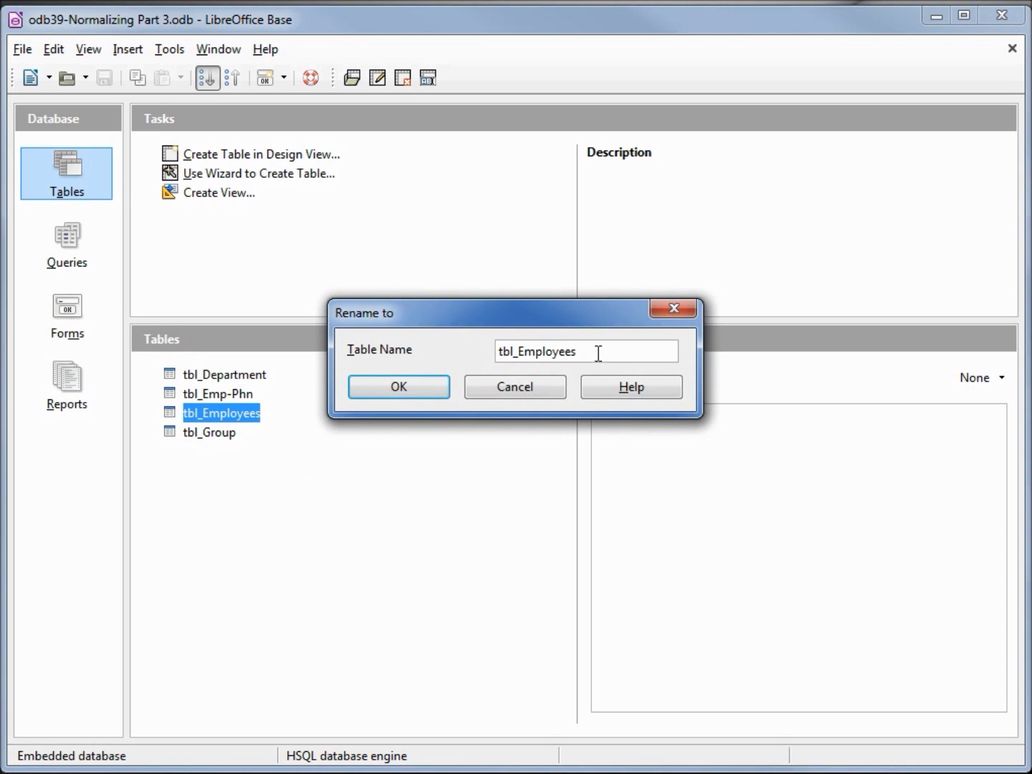
type("-Original")
left_click(419, 395)
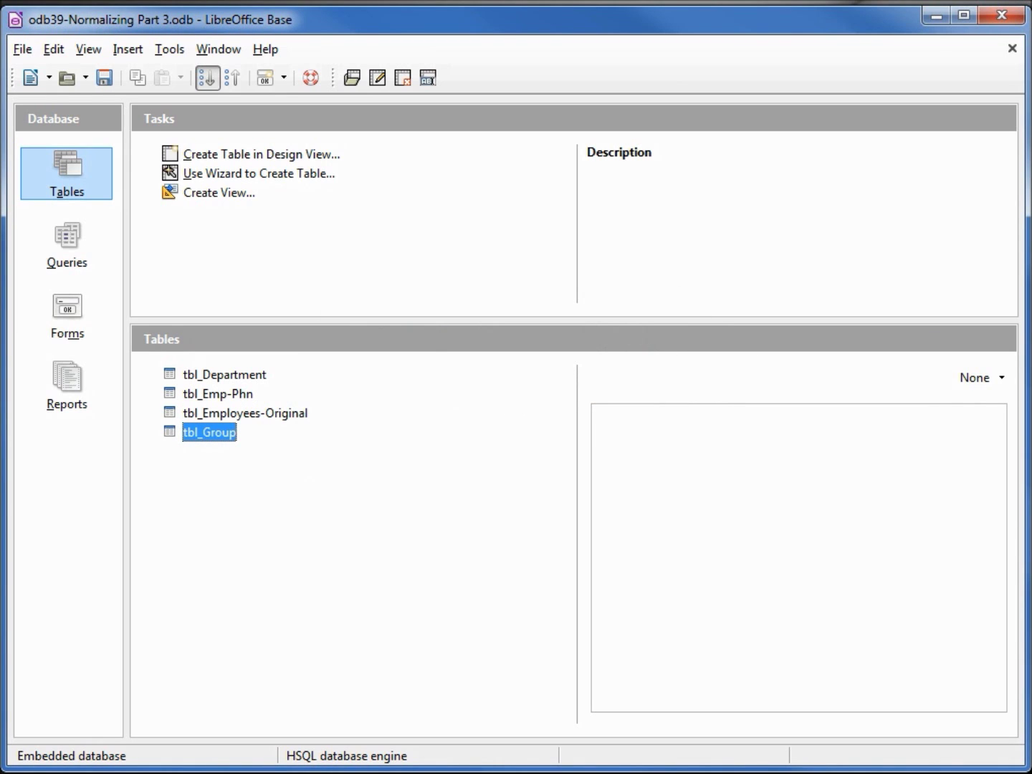
Switch to Notepad and examine the column definitions and constraints in the odb39a-Create-Employees-Table.txt script
left_click_drag(1031, 337, 681, 101)
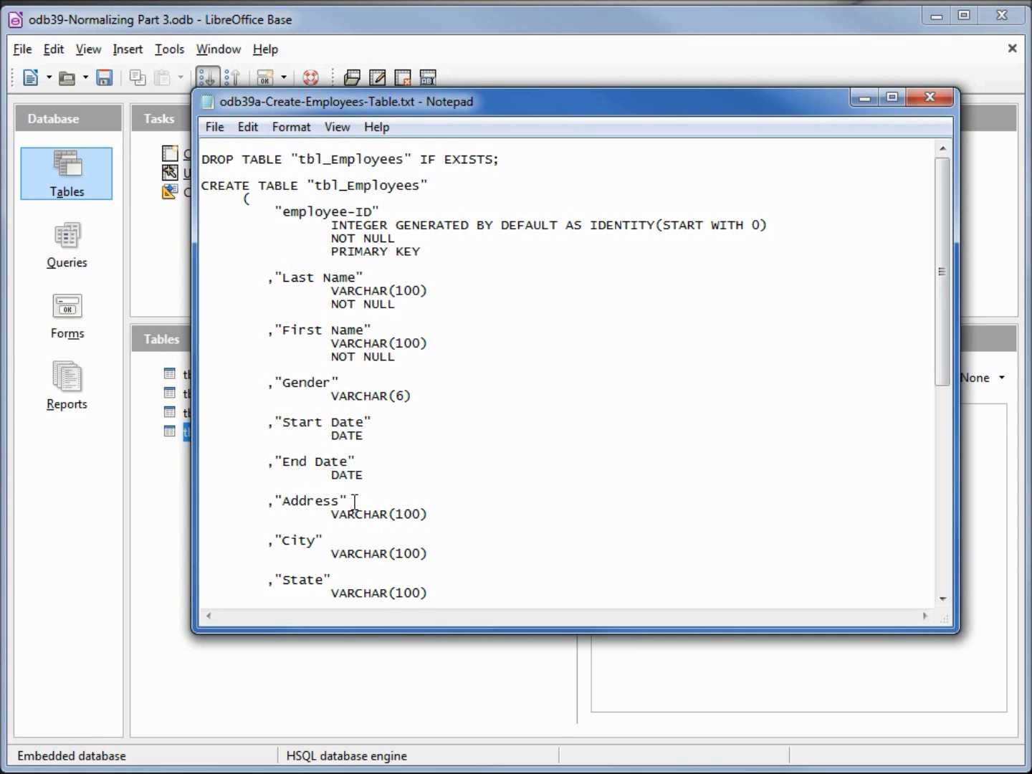
scroll(355, 531, "down", 2)
scroll(419, 431, "down", 3)
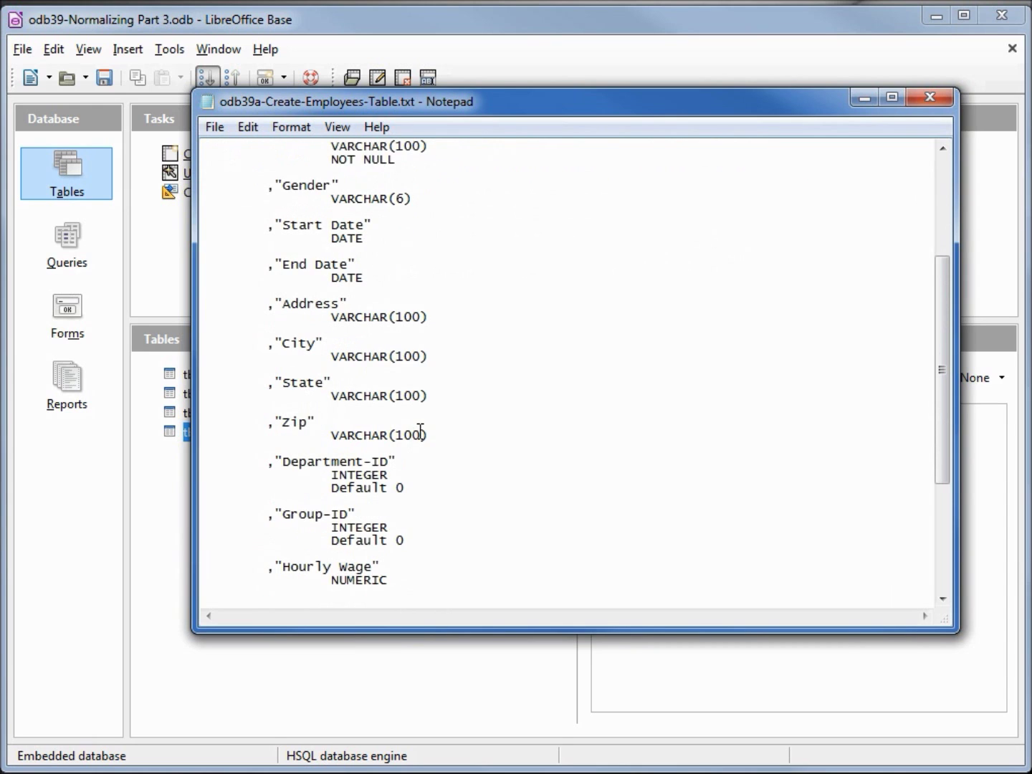
scroll(421, 430, "down", 5)
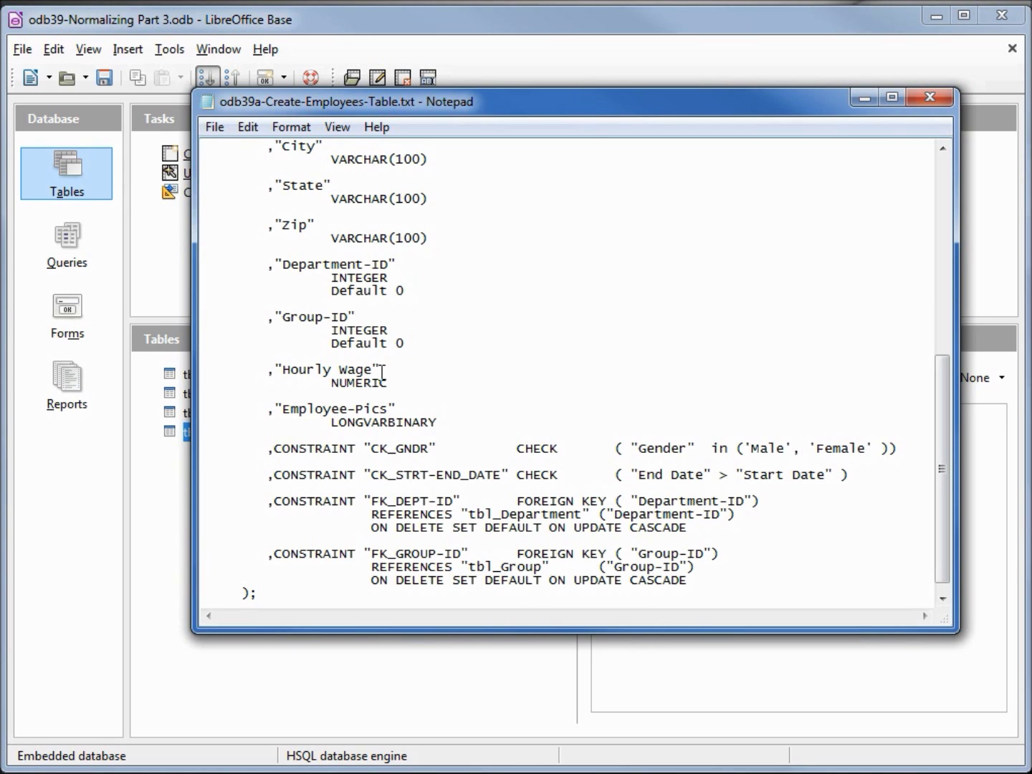
scroll(406, 408, "down", 1)
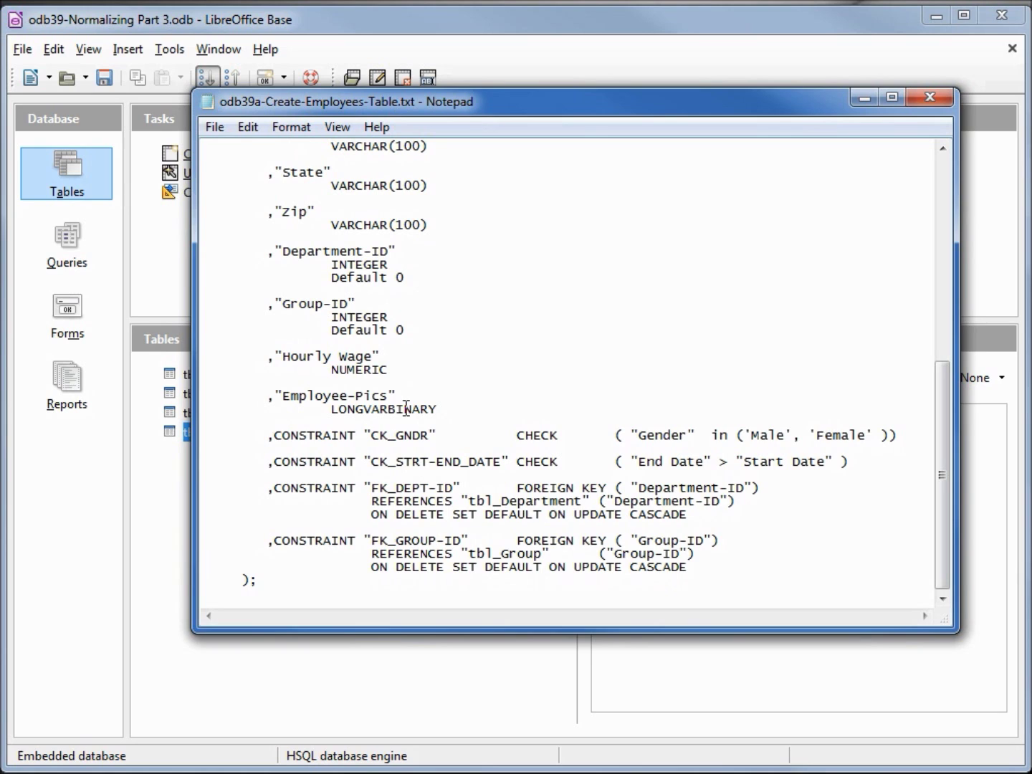
scroll(406, 408, "up", 1)
scroll(406, 409, "down", 1)
Copy the entire table creation script from odb39a-Create-Employees-Table.txt
right_click(348, 304)
left_click(403, 445)
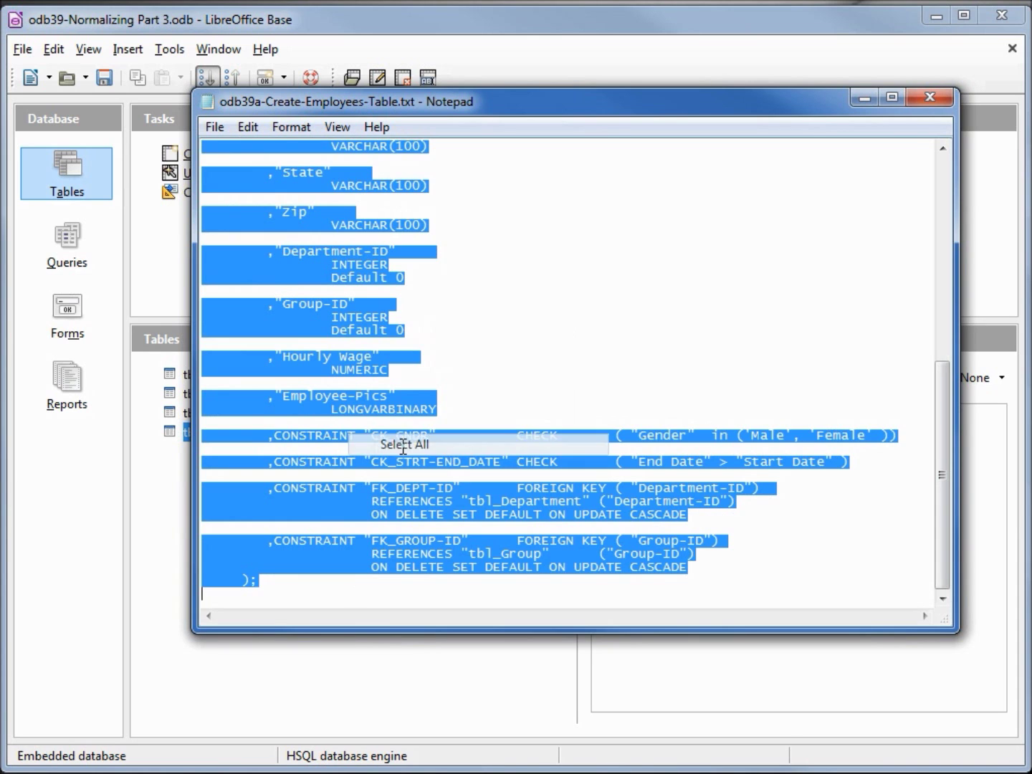
right_click(405, 438)
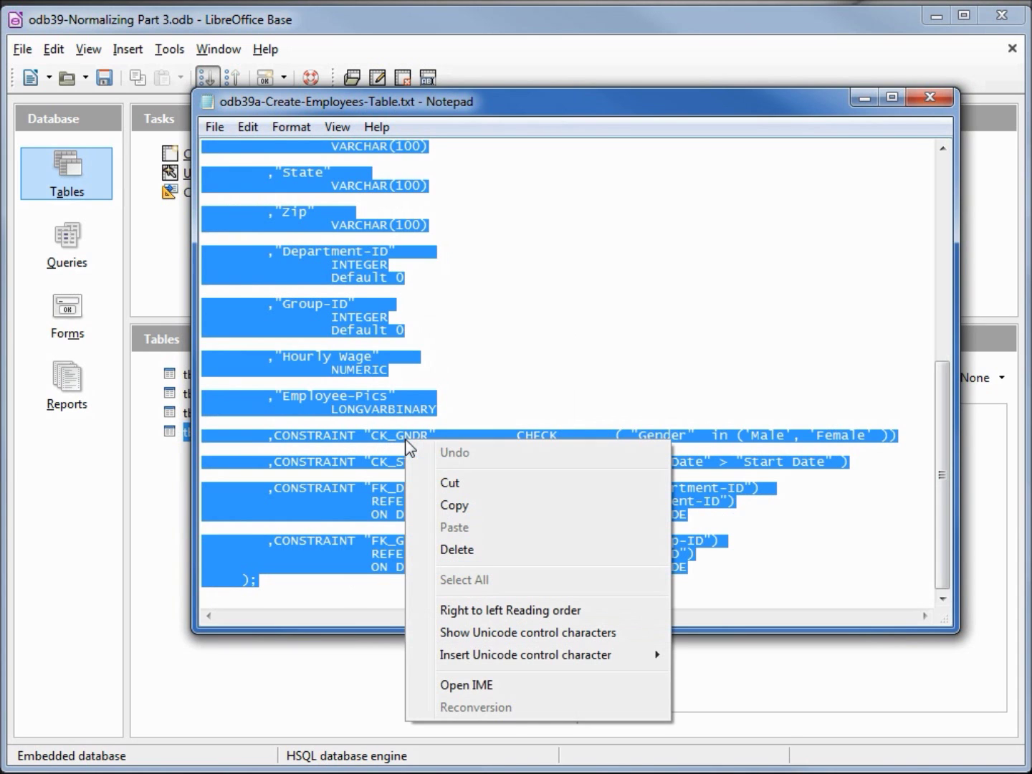
left_click(454, 507)
Switch back to LibreOffice Base, execute the copied script as an SQL statement to create tbl_Employees, and refresh the table list
left_click(337, 51)
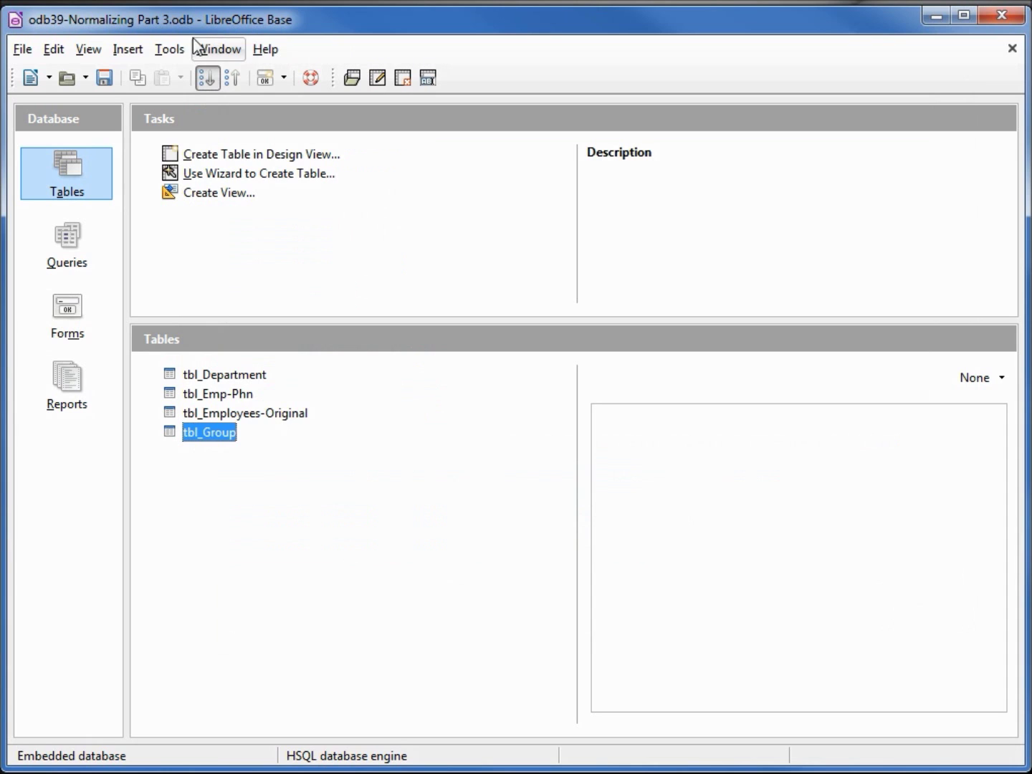
left_click(170, 49)
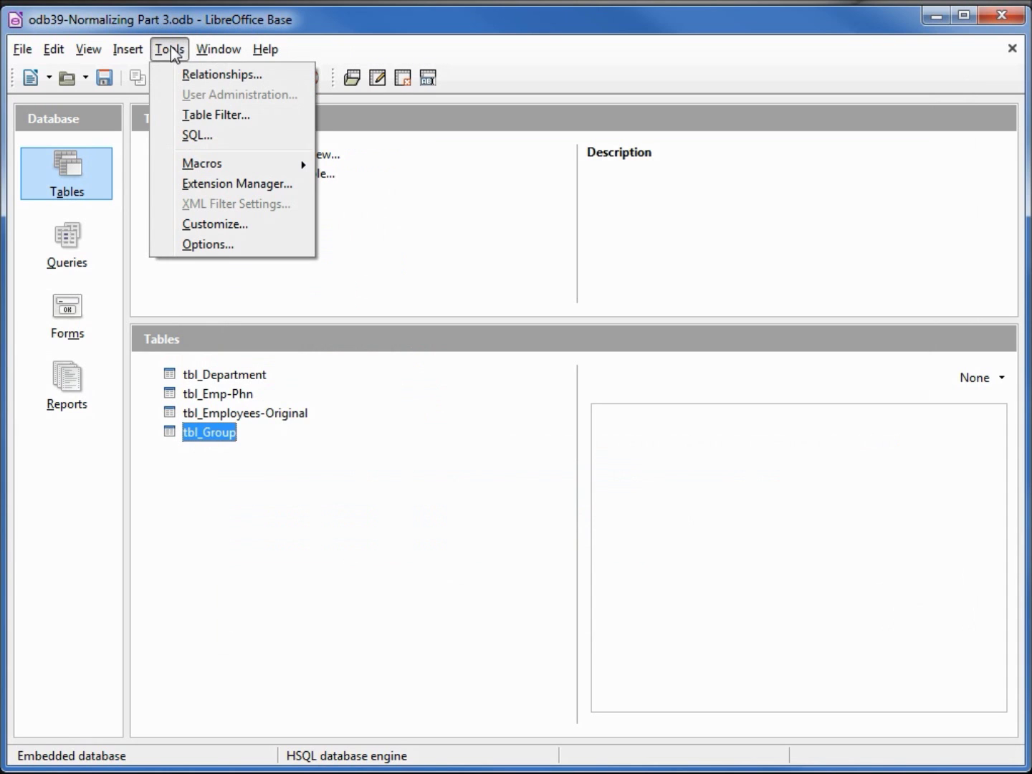
left_click(205, 141)
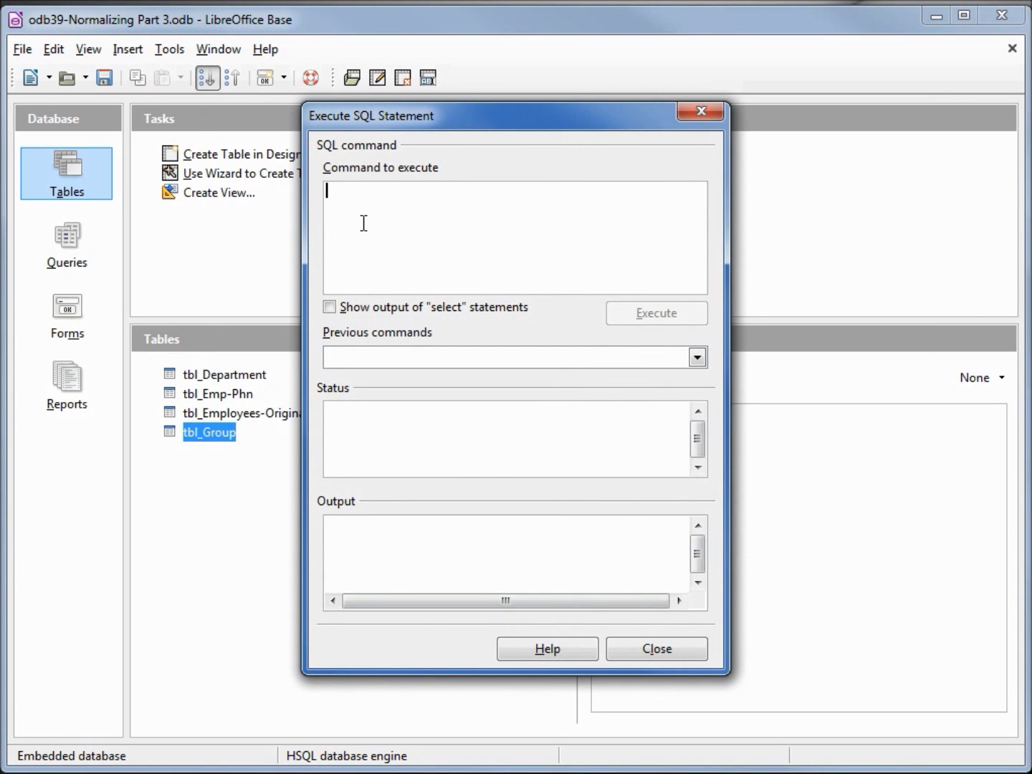
right_click(363, 223)
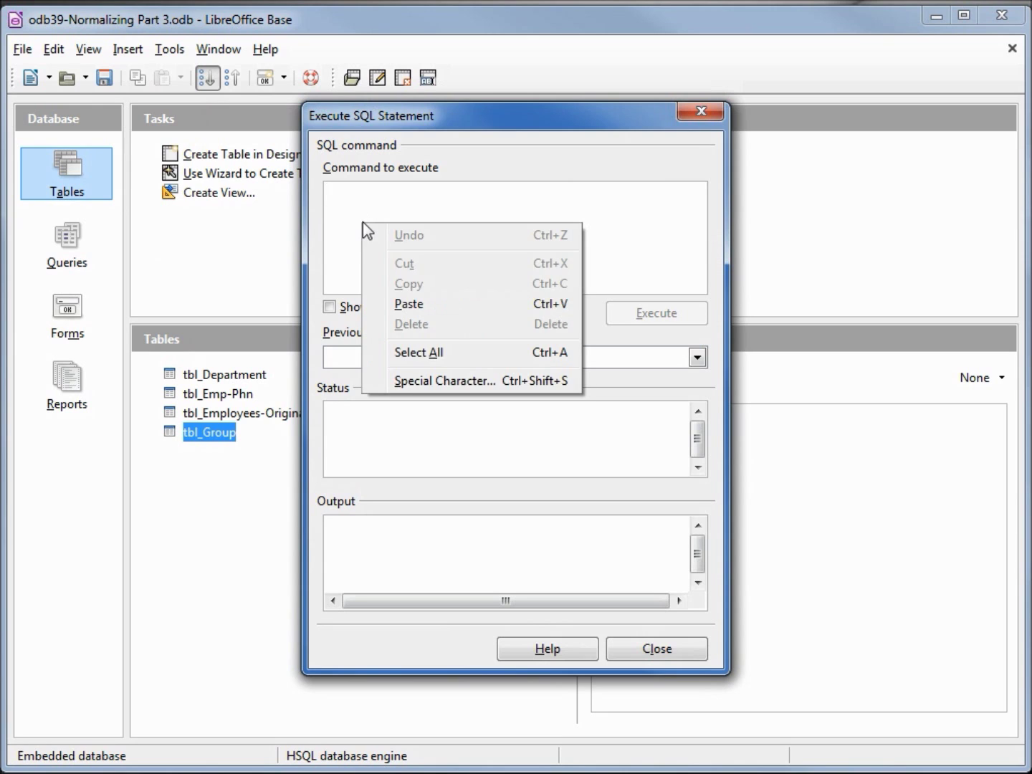
left_click(413, 304)
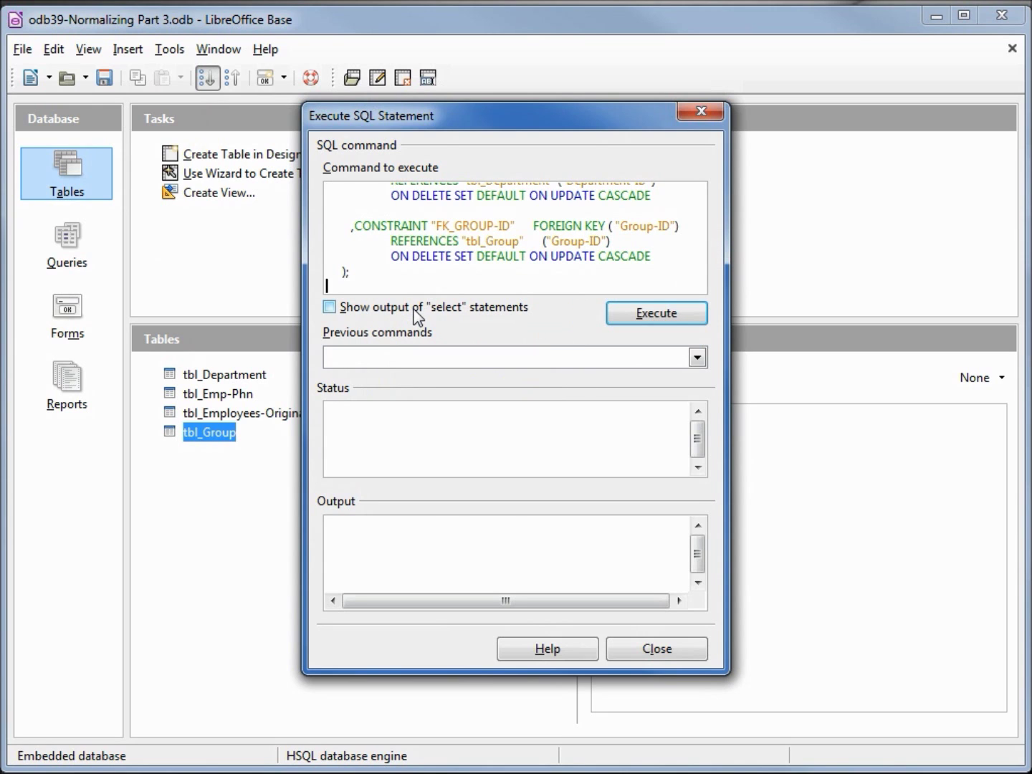
left_click(654, 320)
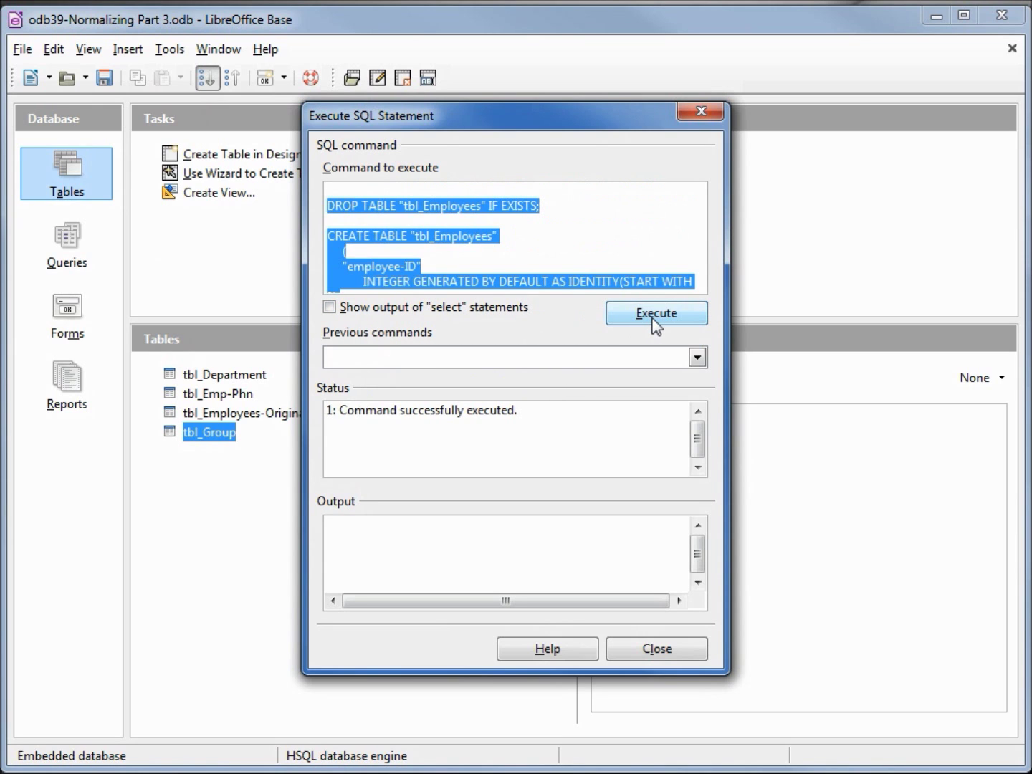
left_click(658, 648)
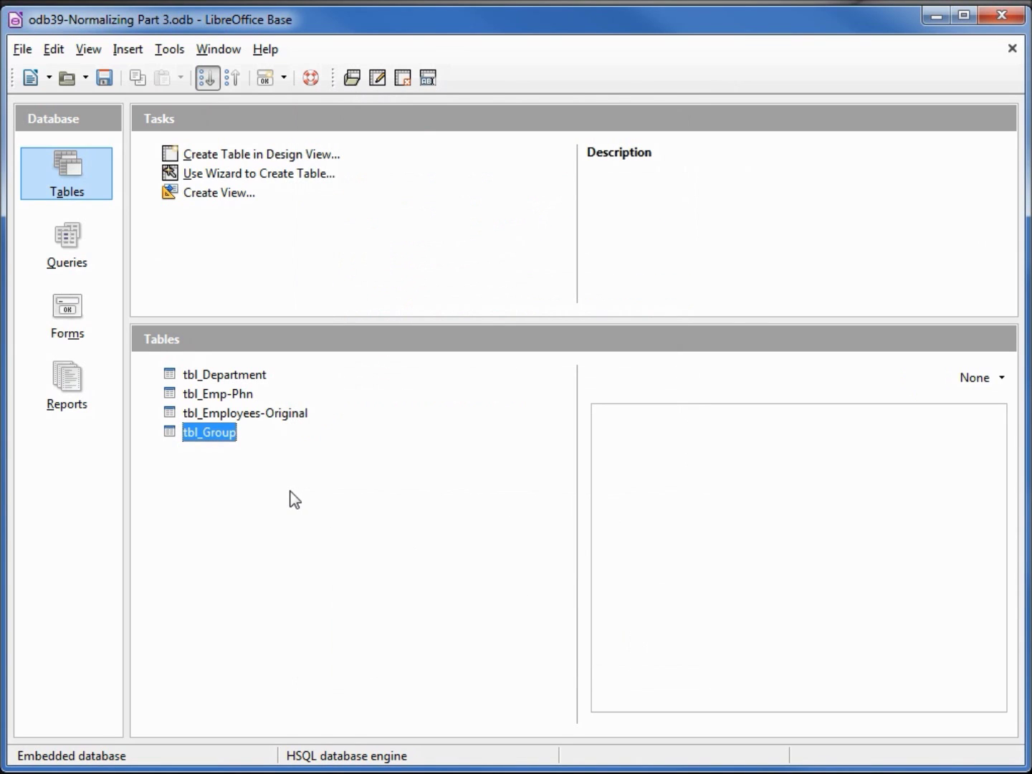
left_click(87, 53)
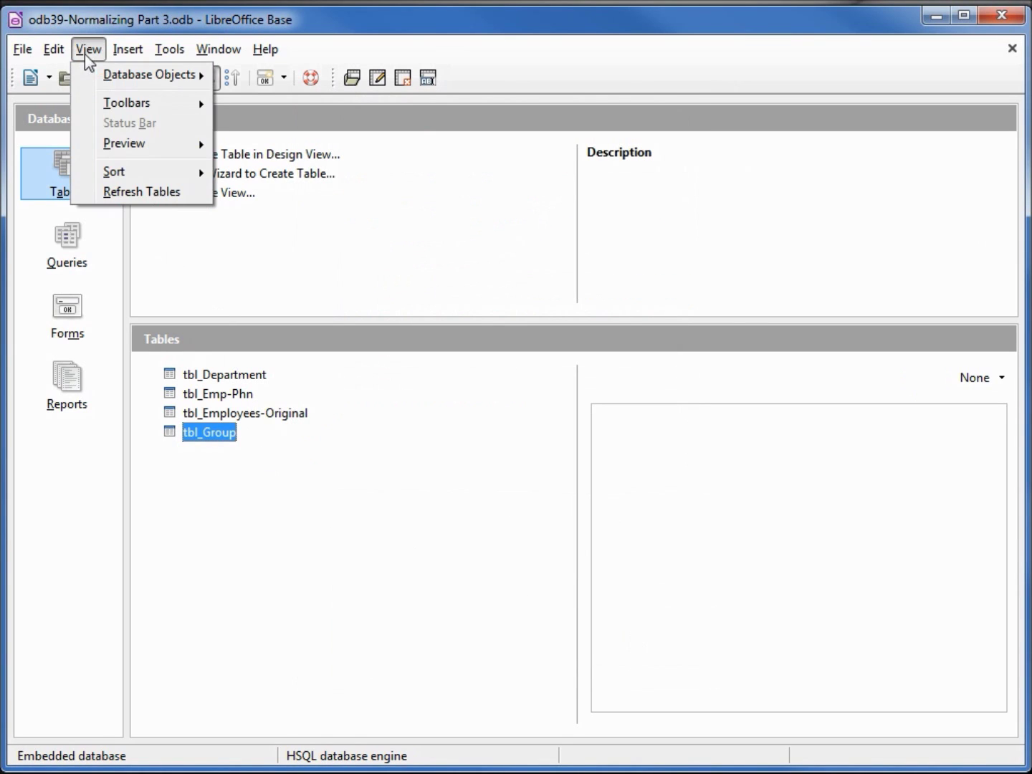
left_click(126, 198)
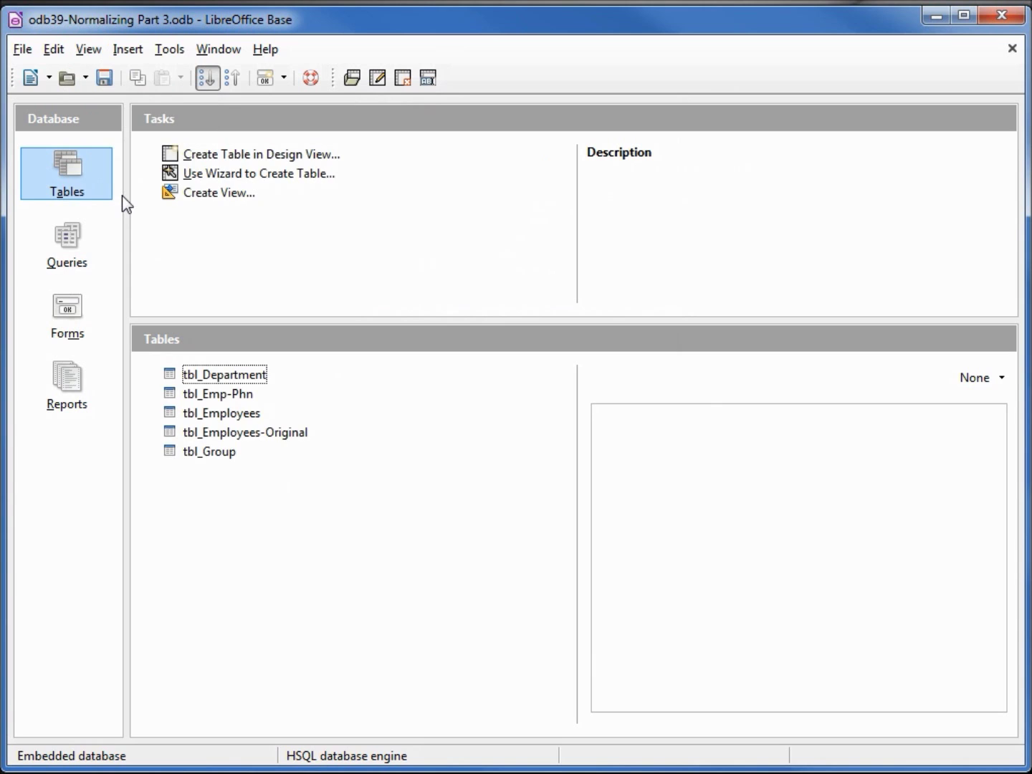
Open the new tbl_Employees table to inspect its columns and close it again
left_click(238, 423)
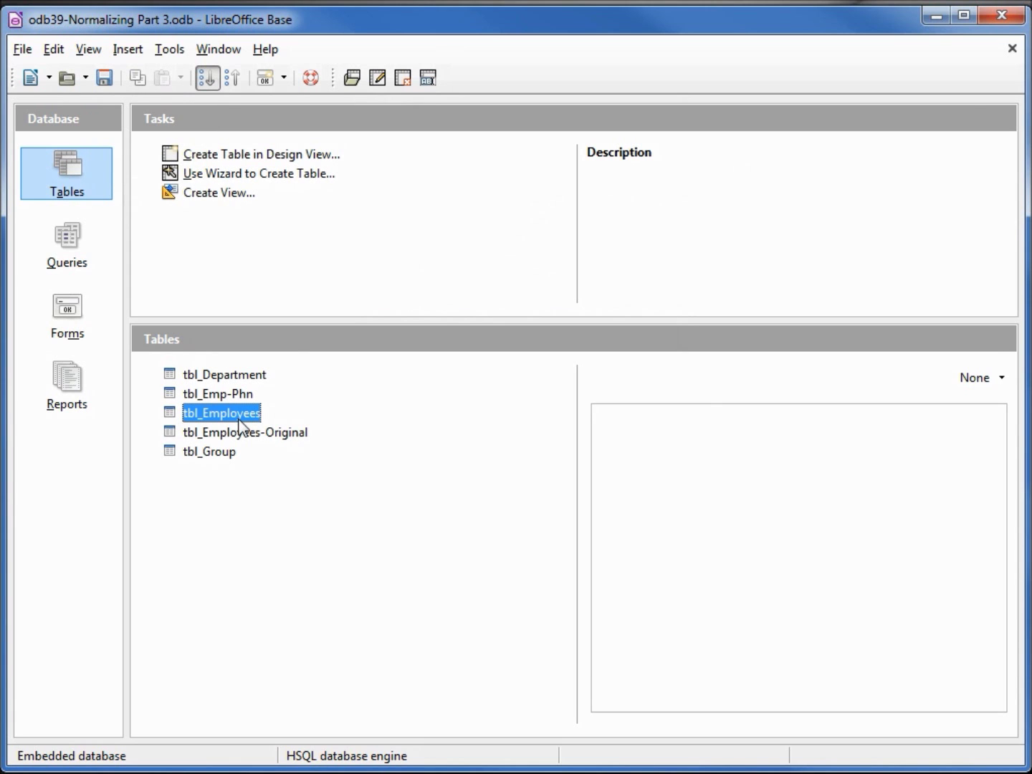
double_click(239, 422)
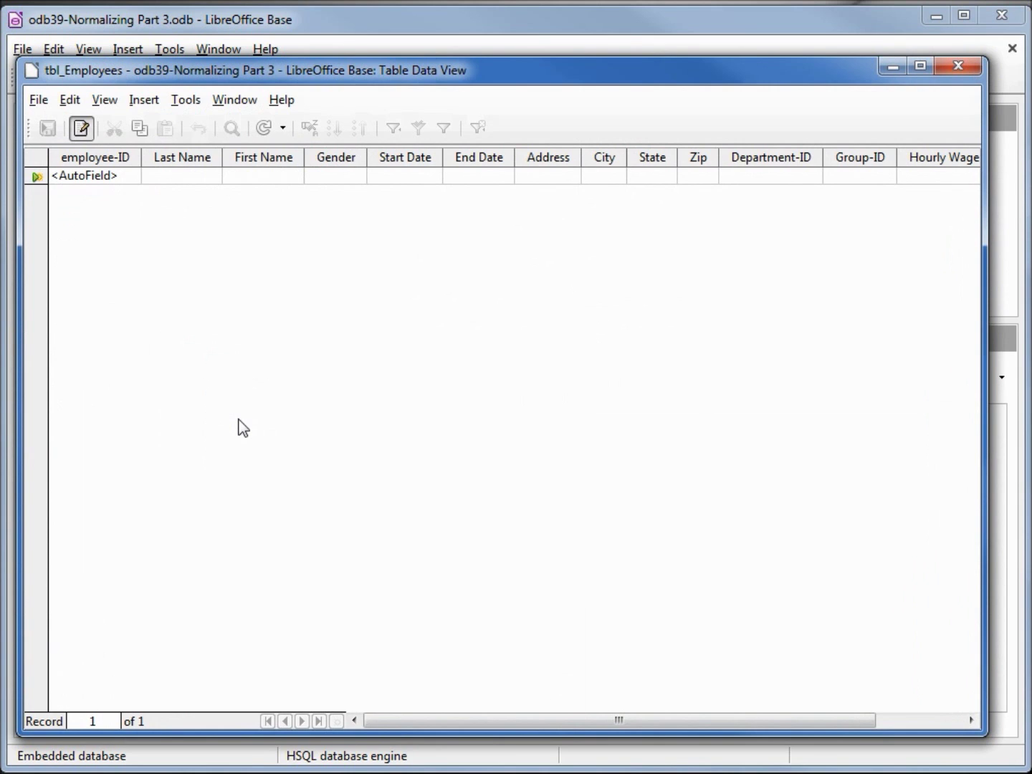
left_click(944, 66)
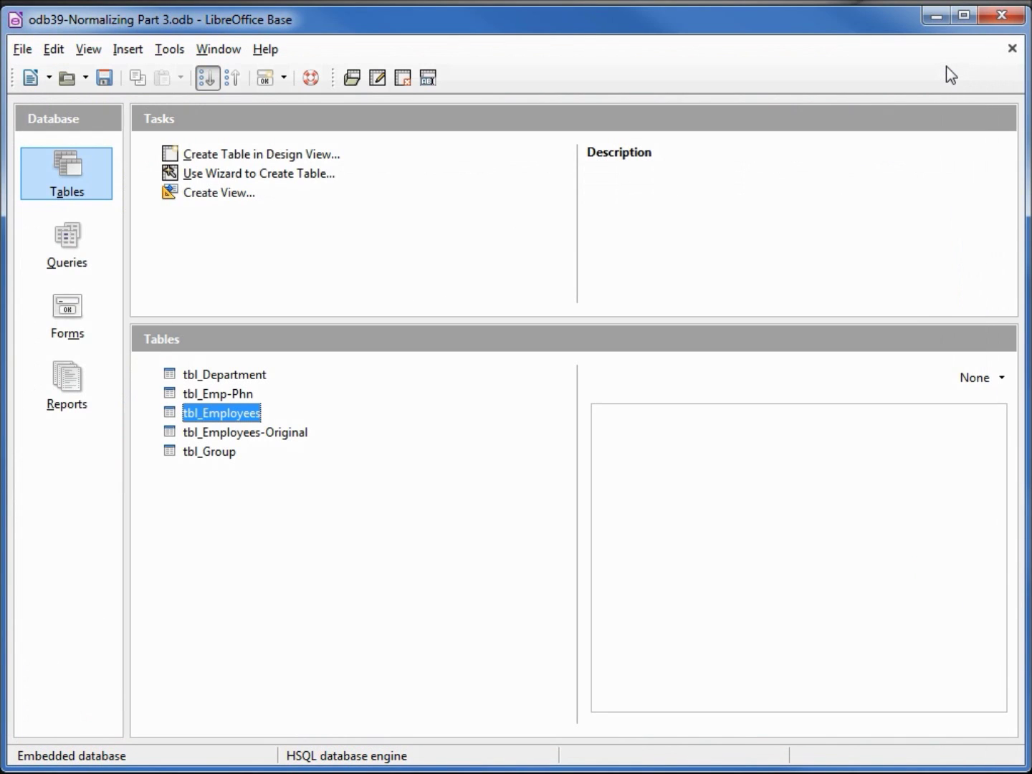
Switch to Notepad and examine the column lists, nested CASEWHEN mappings and source table in odb39b-Insert-From-Select-with-Case.txt
key("alt+Tab")
left_click_drag(788, 159, 662, 99)
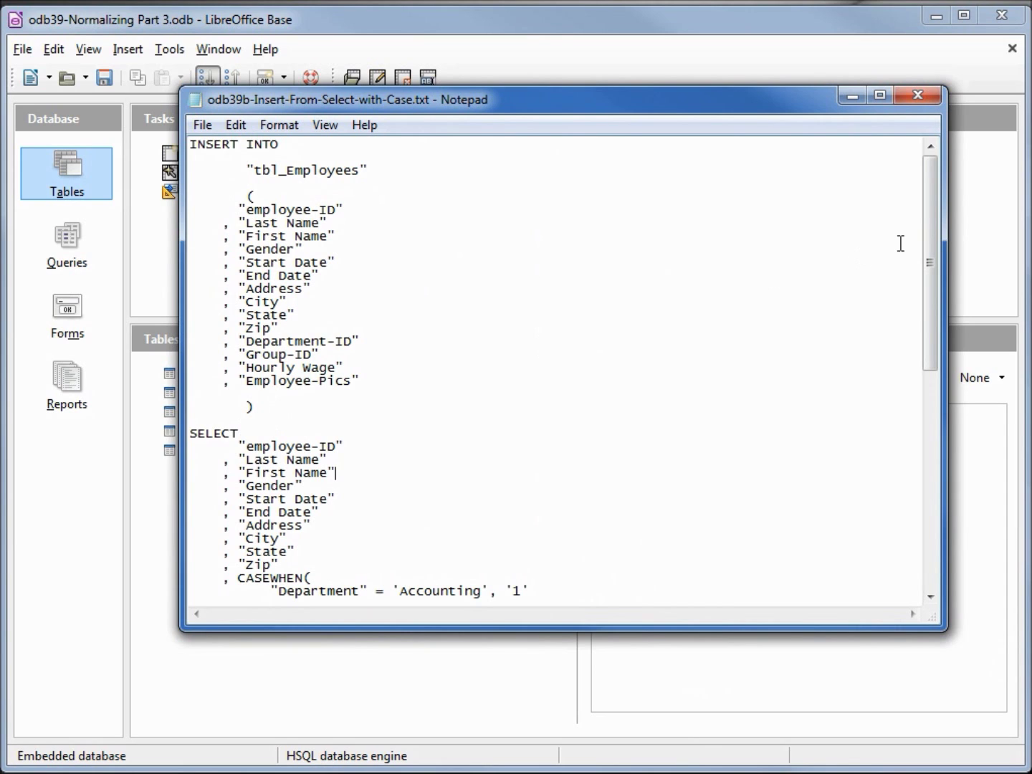
left_click_drag(929, 250, 932, 565)
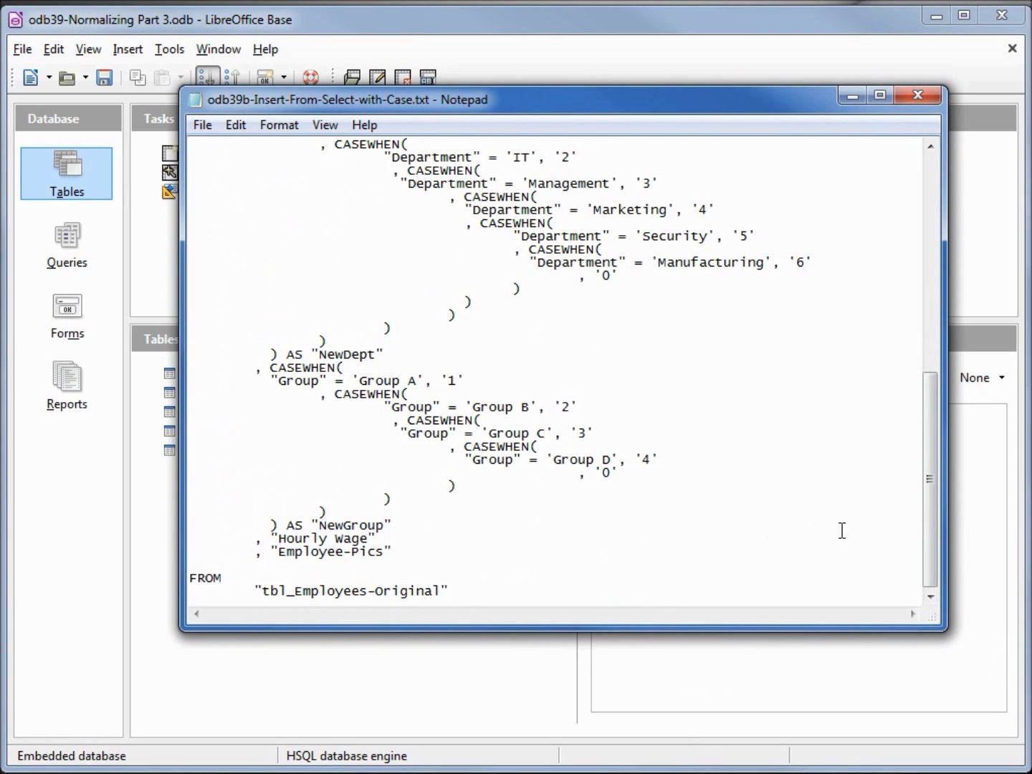
scroll(923, 502, "up", 11)
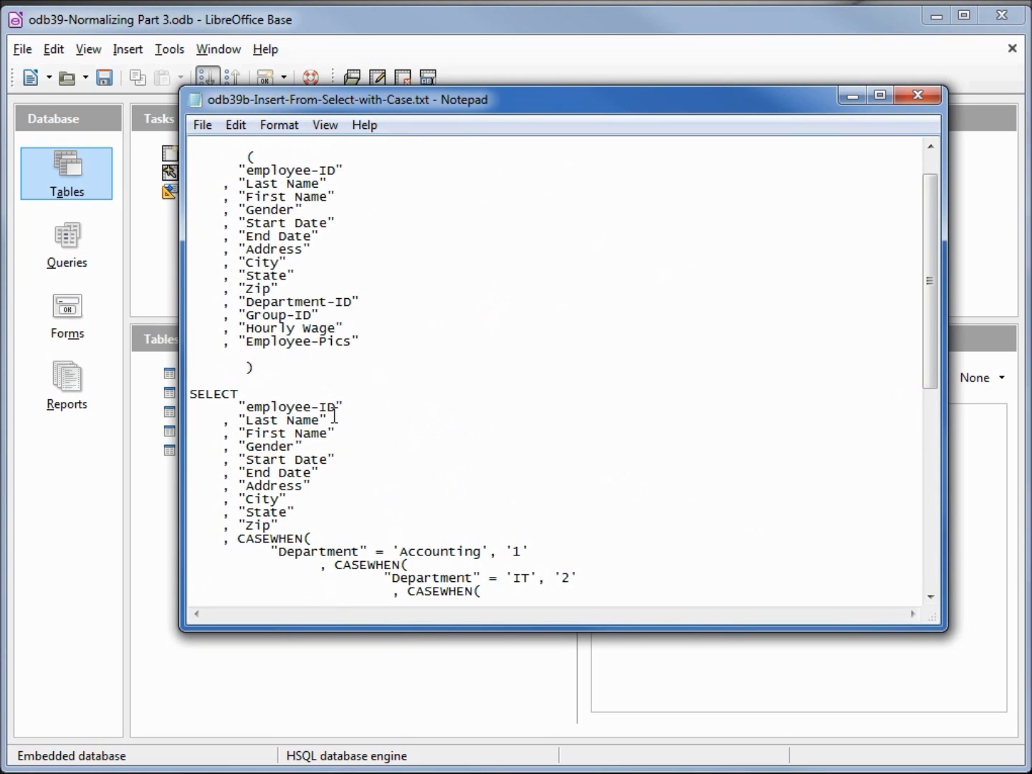
scroll(334, 423, "down", 2)
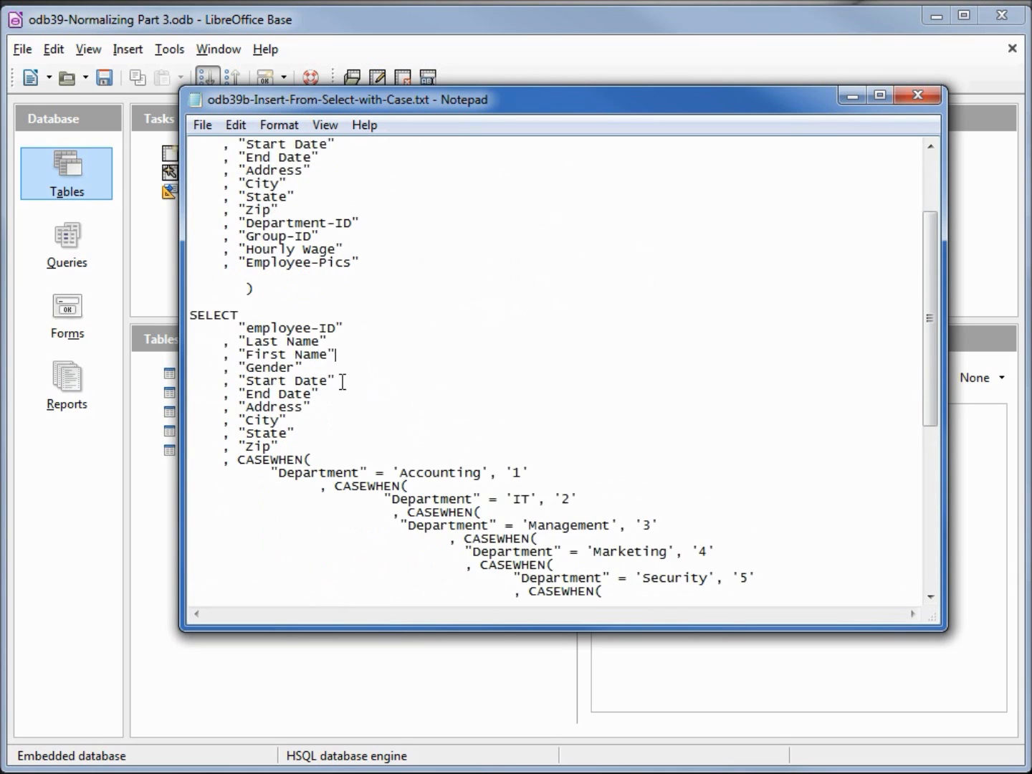
scroll(354, 340, "down", 2)
scroll(356, 341, "down", 1)
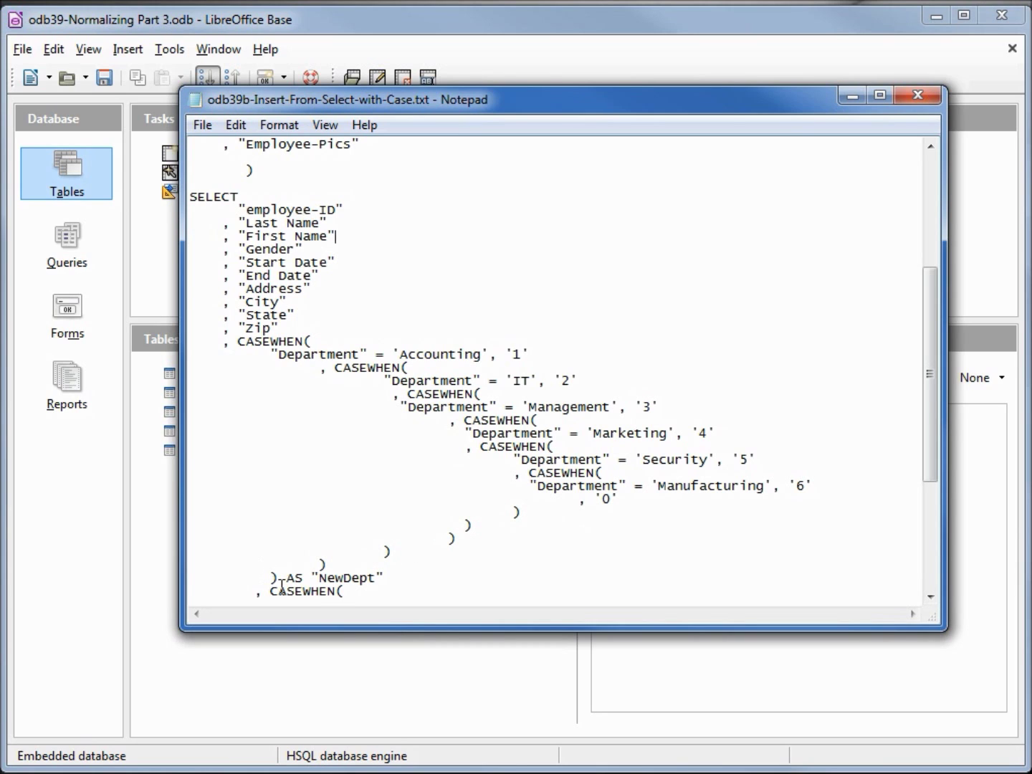
scroll(288, 569, "down", 1)
scroll(287, 571, "down", 1)
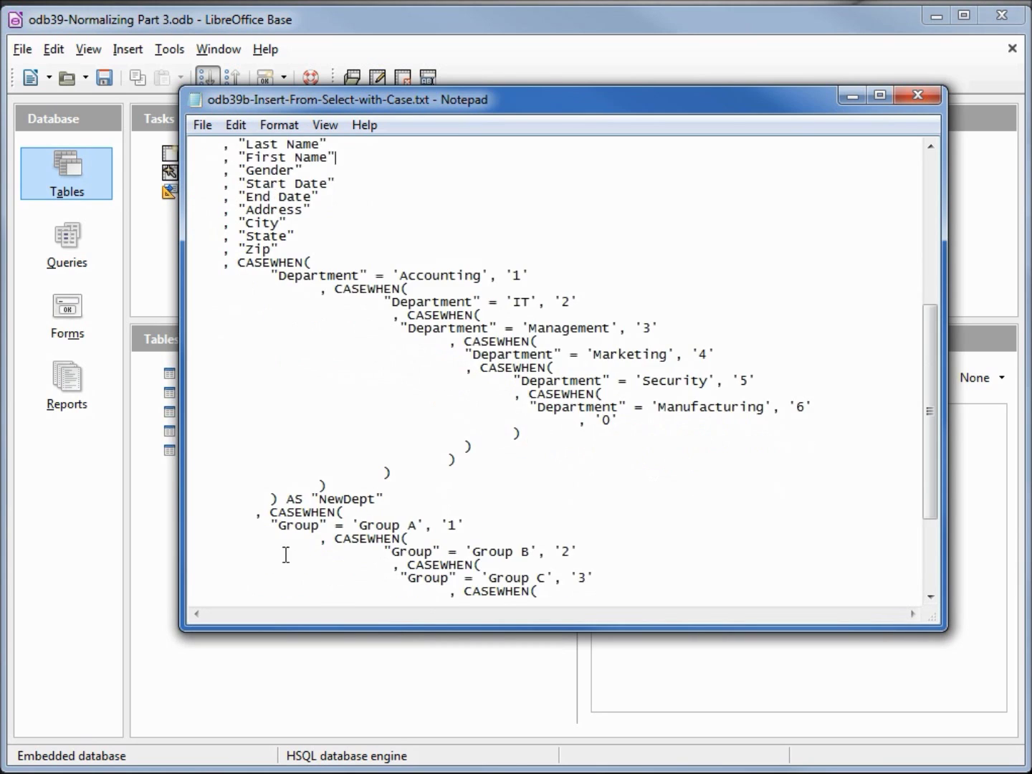
scroll(280, 484, "down", 2)
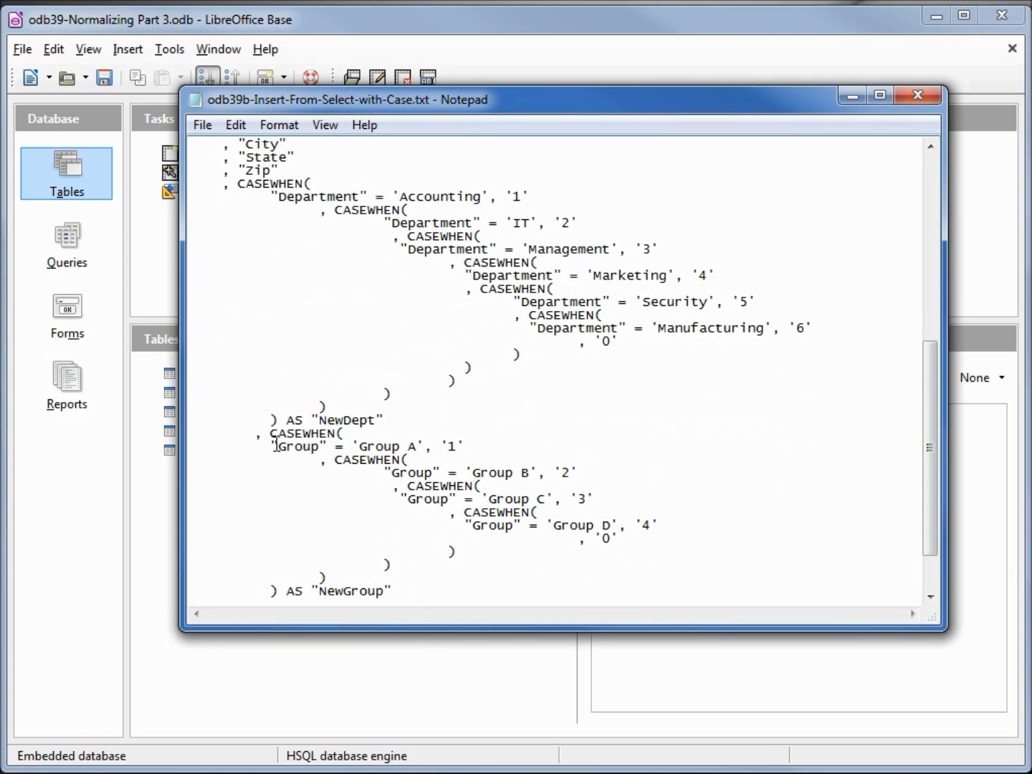
scroll(285, 448, "down", 2)
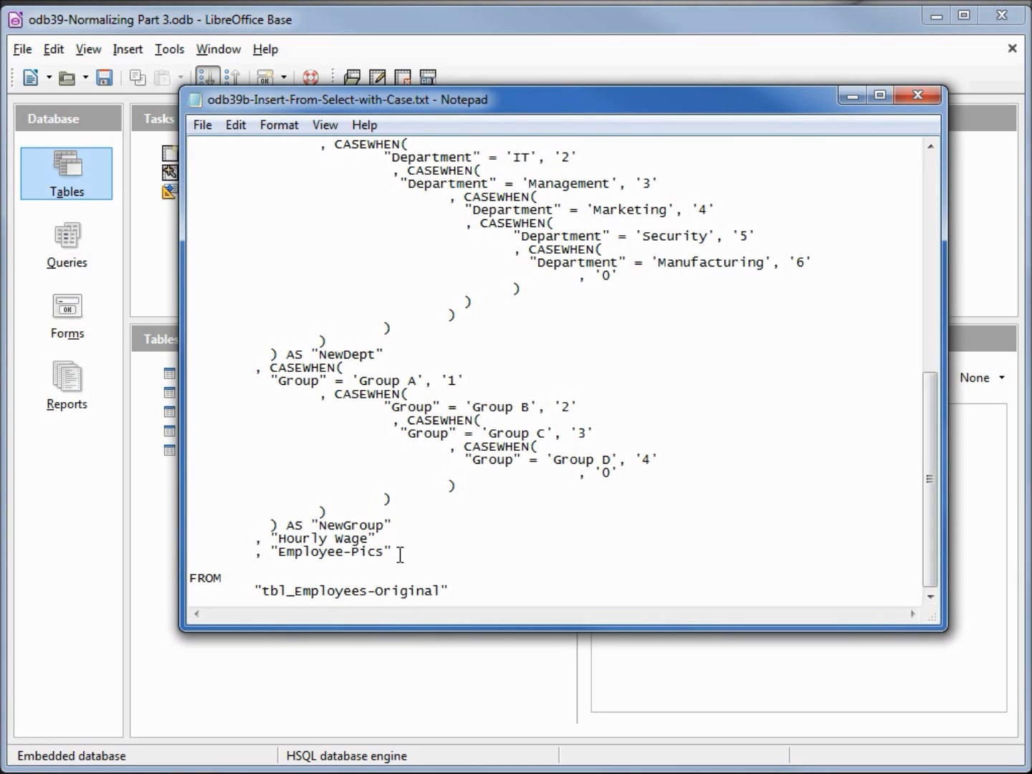
Copy the entire insert script from odb39b-Insert-From-Select-with-Case.txt
key("ctrl+a")
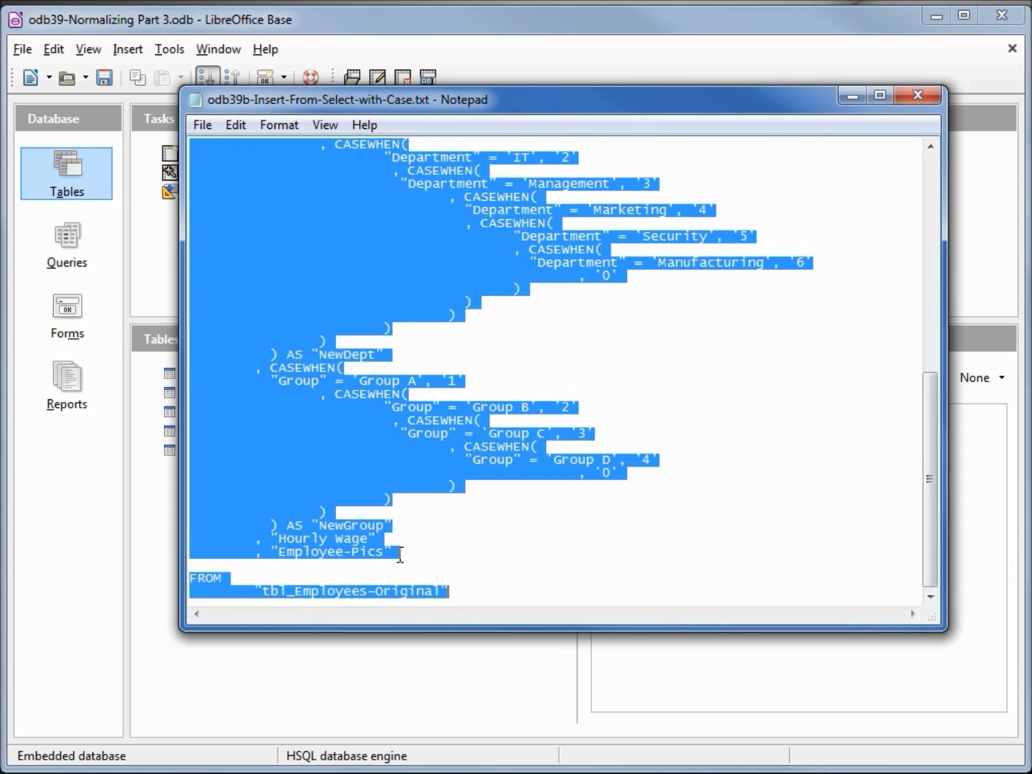
right_click(537, 241)
left_click(596, 313)
Switch back to LibreOffice Base and execute the copied insert script as an SQL statement to fill tbl_Employees
left_click(720, 51)
left_click(172, 48)
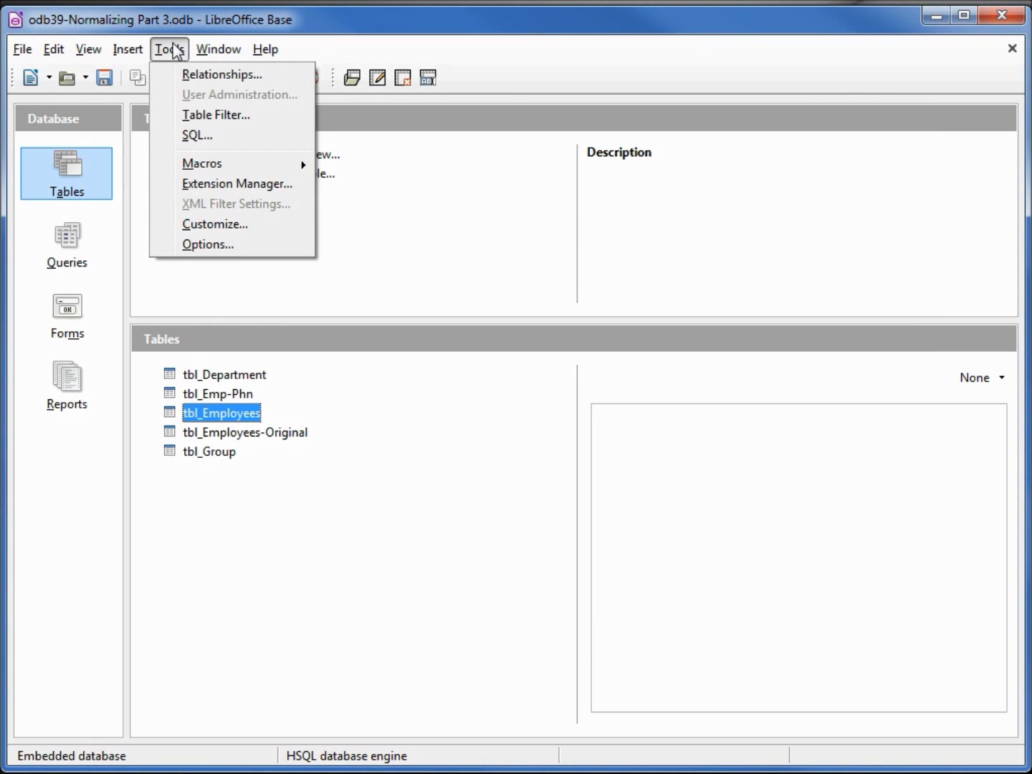
left_click(208, 135)
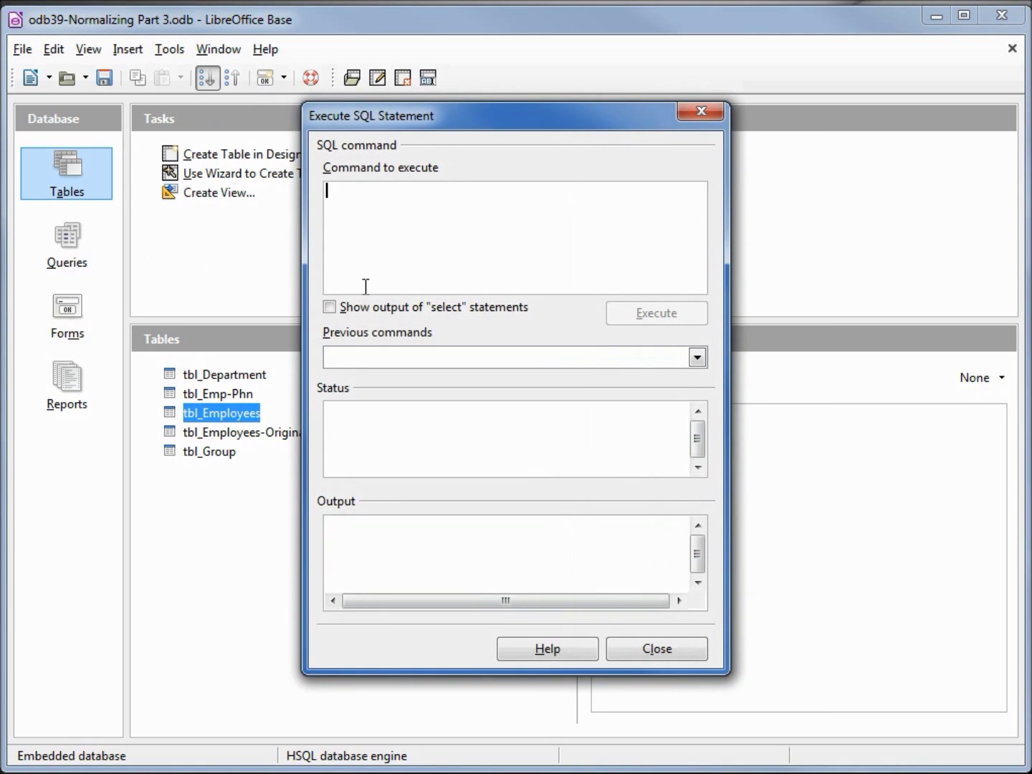
right_click(376, 253)
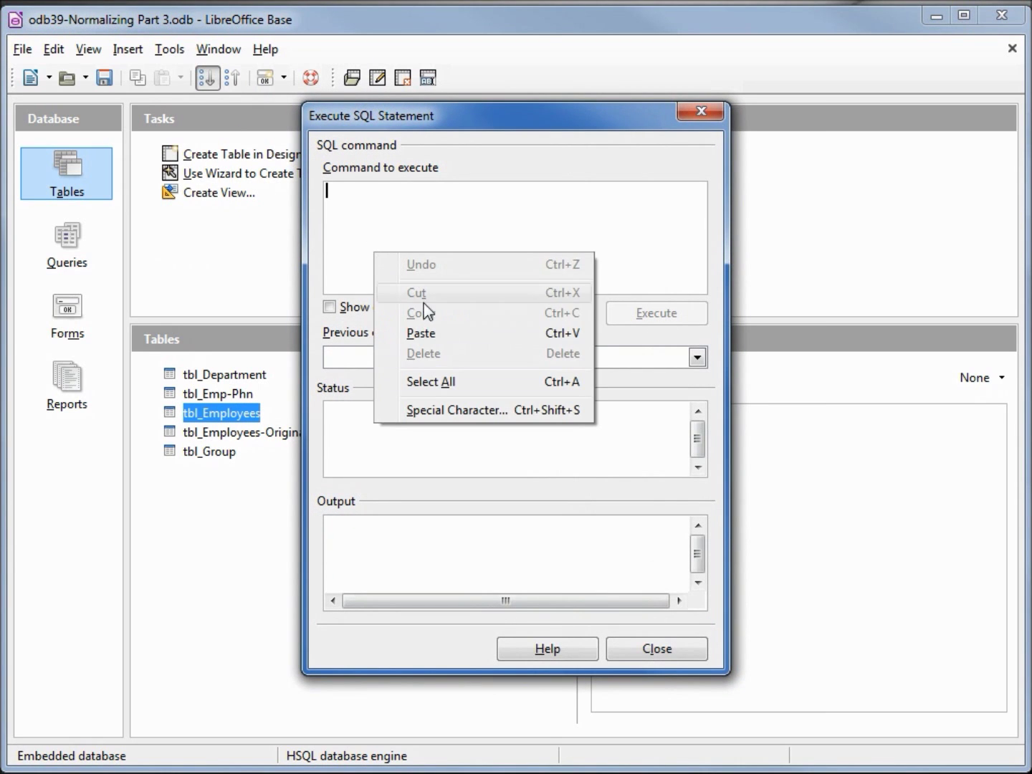
left_click(423, 333)
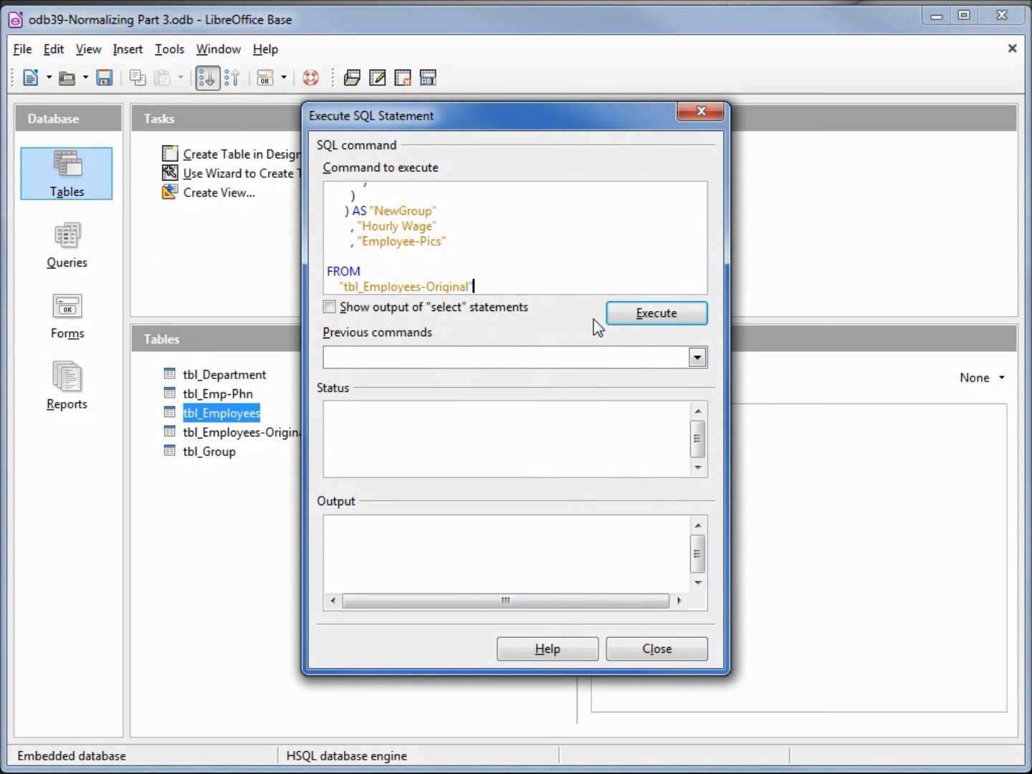
left_click(655, 315)
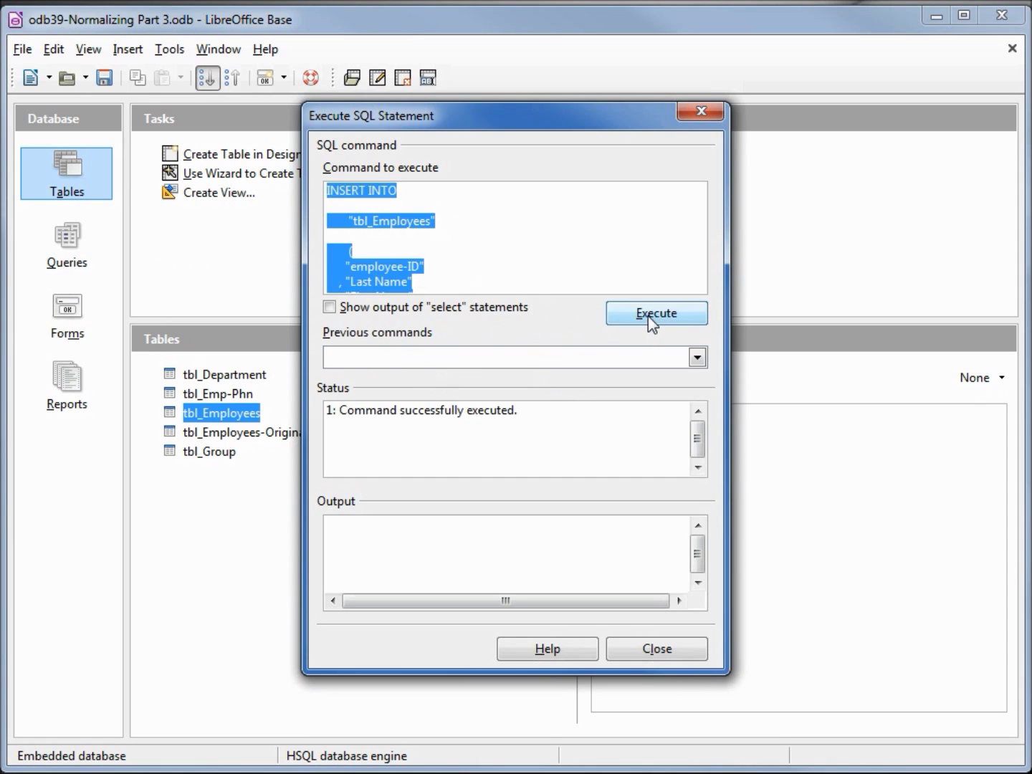
left_click(654, 651)
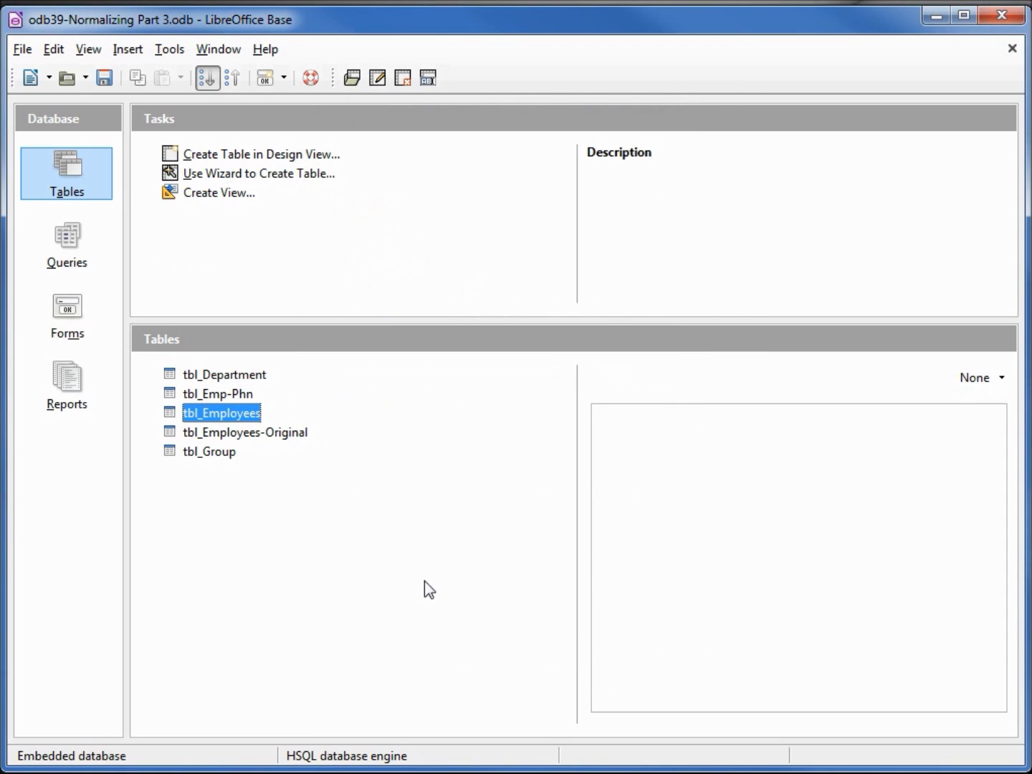
Open tbl_Employees to check the inserted records and their Department-ID and Group-ID values, and close it again
double_click(240, 420)
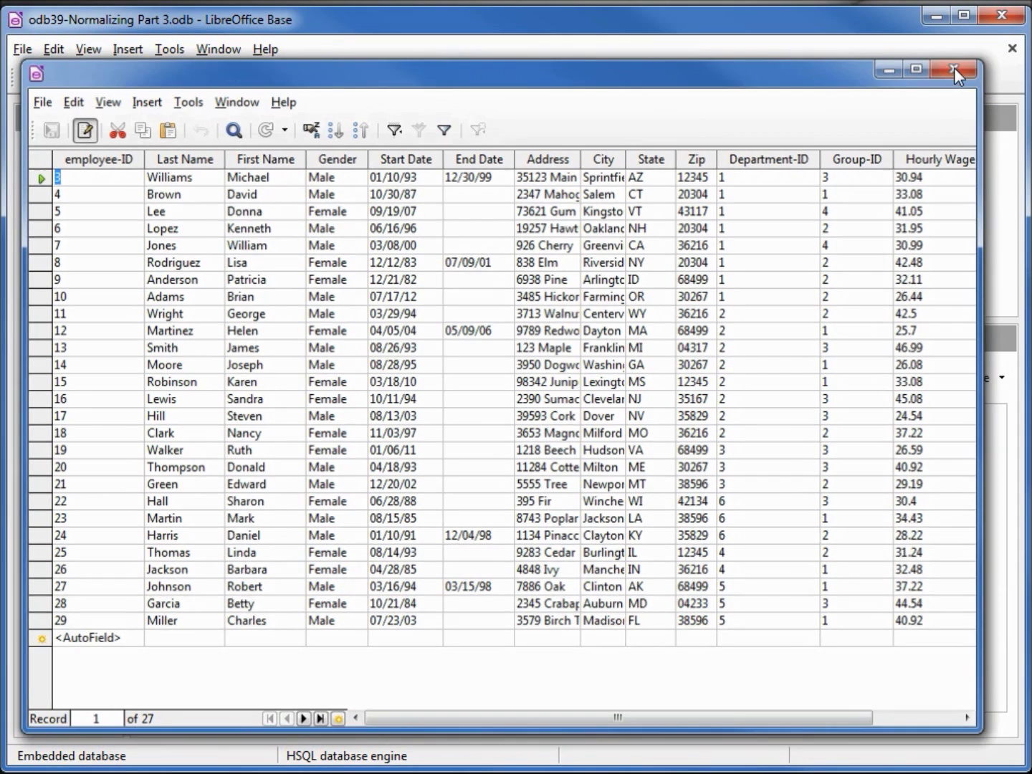
left_click(957, 68)
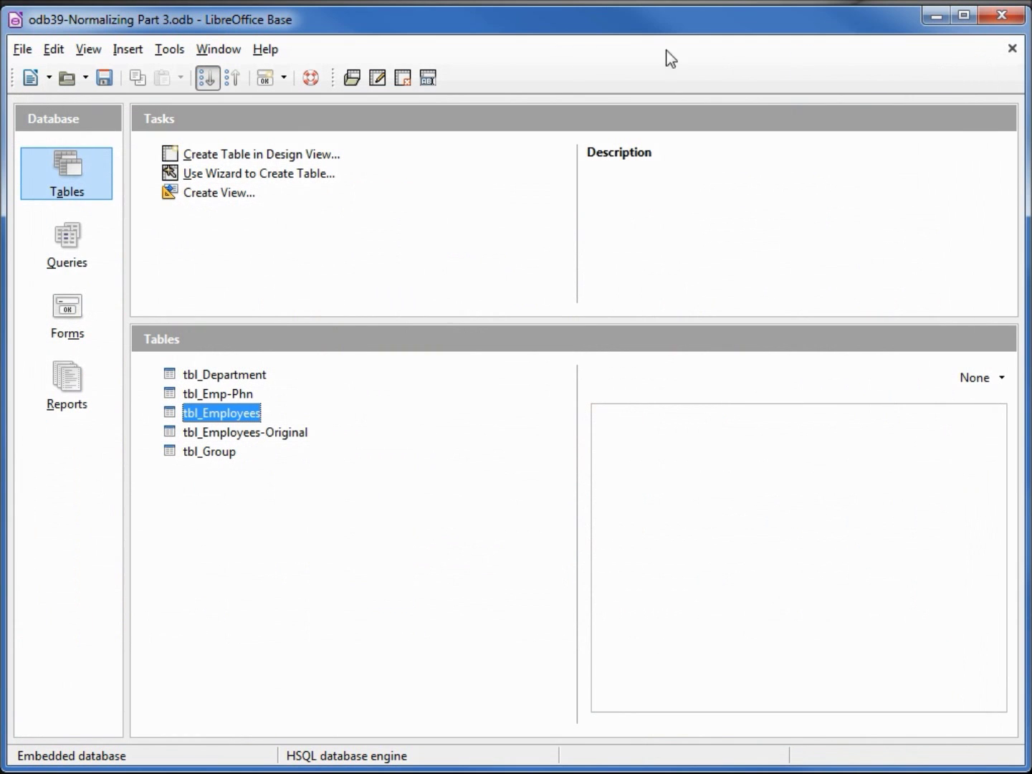
Open the relationship design and review the update and delete options of the Department-ID relation between tbl_Employees and tbl_Department without changing them
left_click(169, 51)
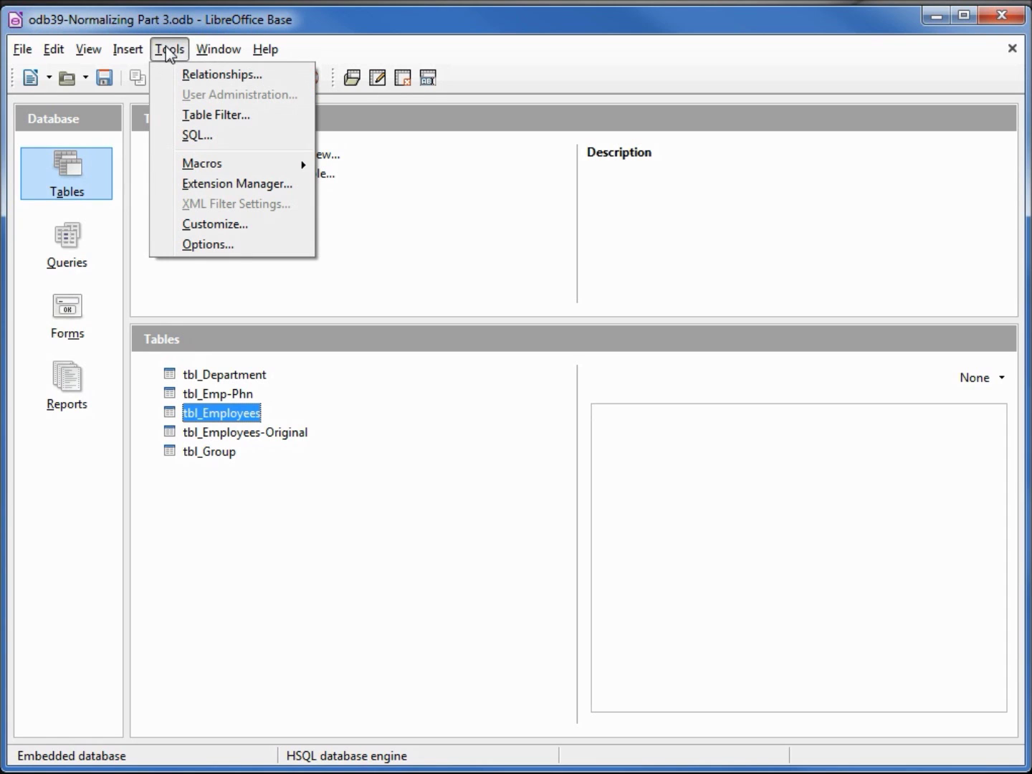
left_click(193, 75)
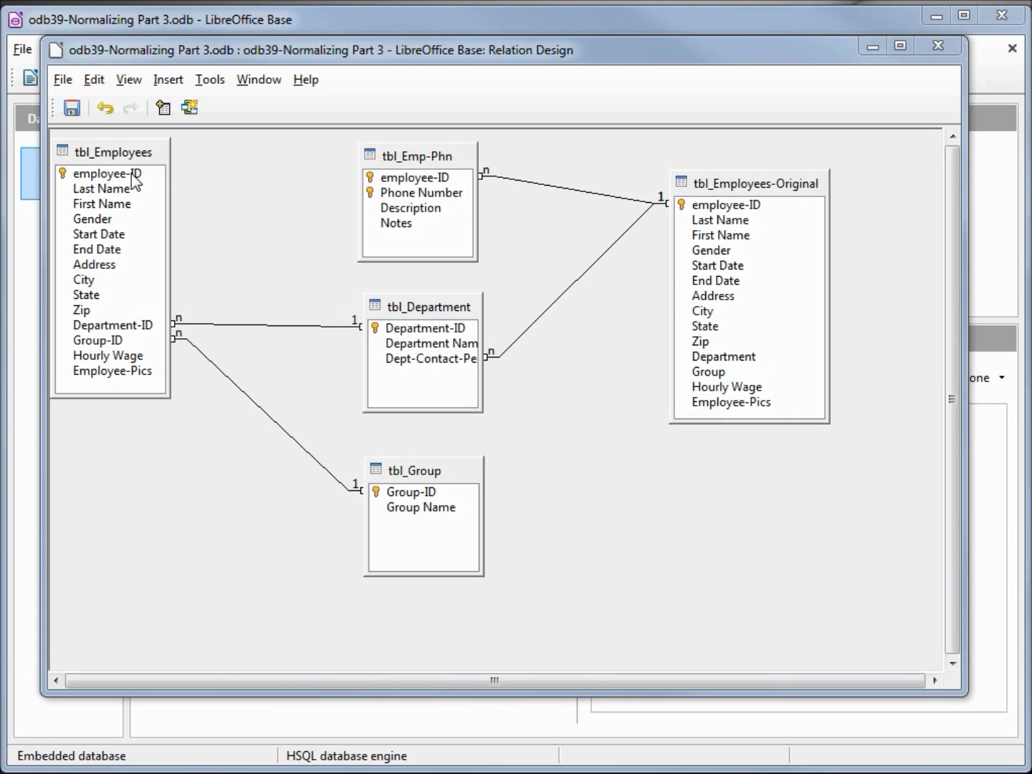
left_click(253, 327)
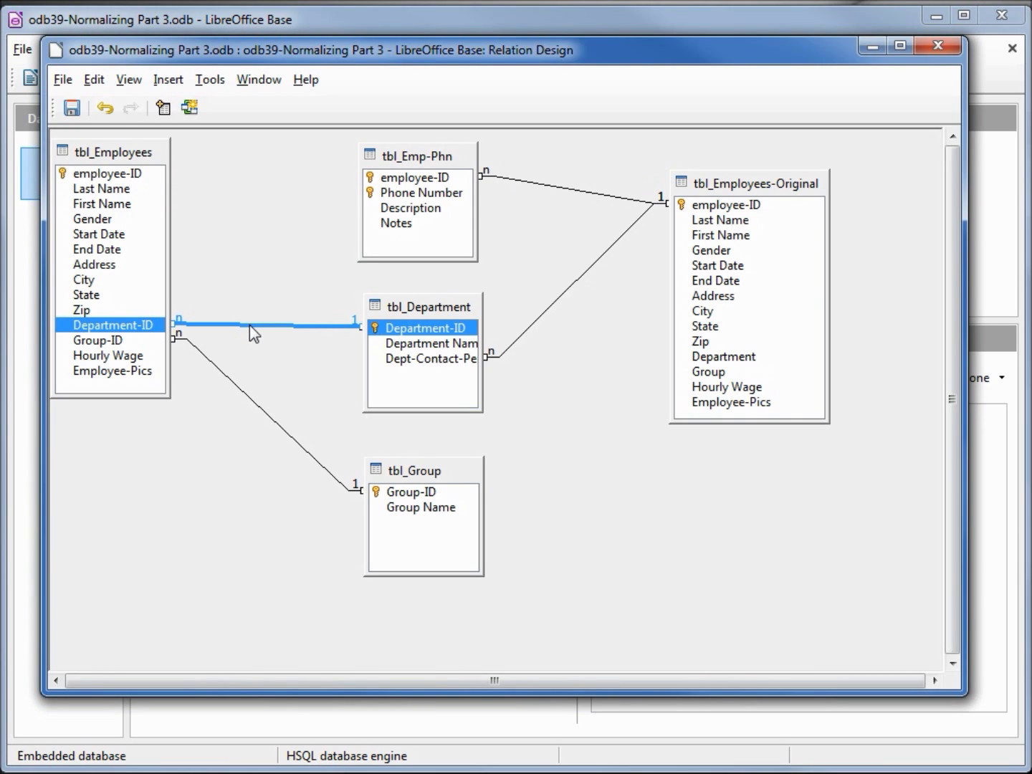
right_click(249, 325)
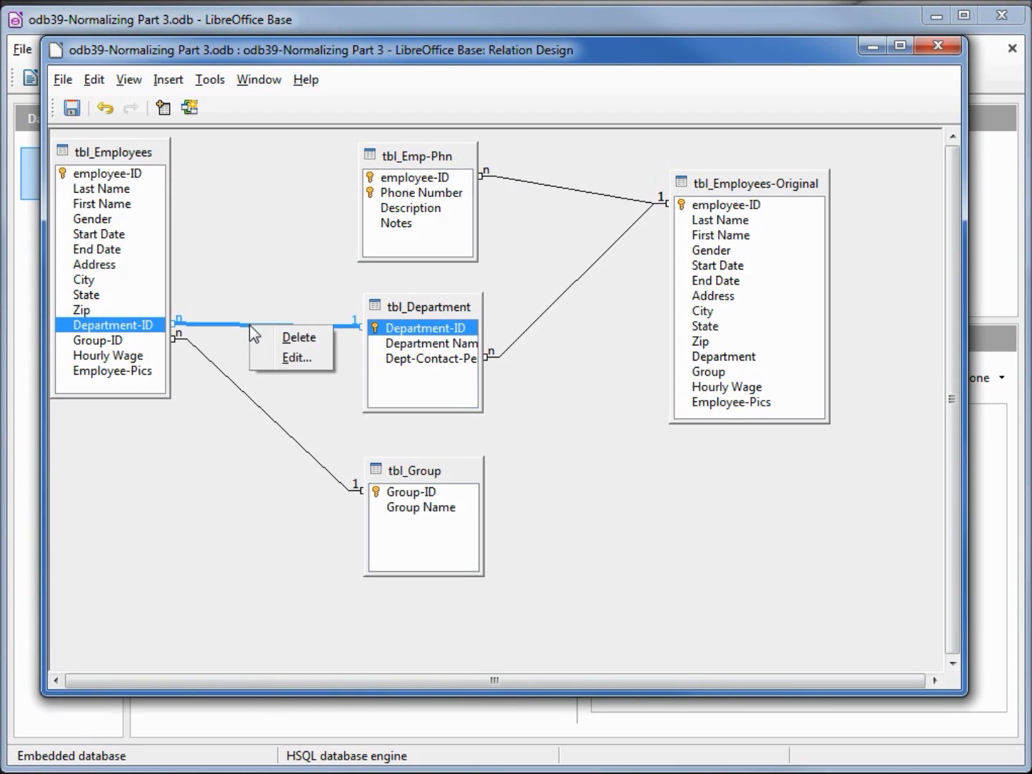
left_click(285, 359)
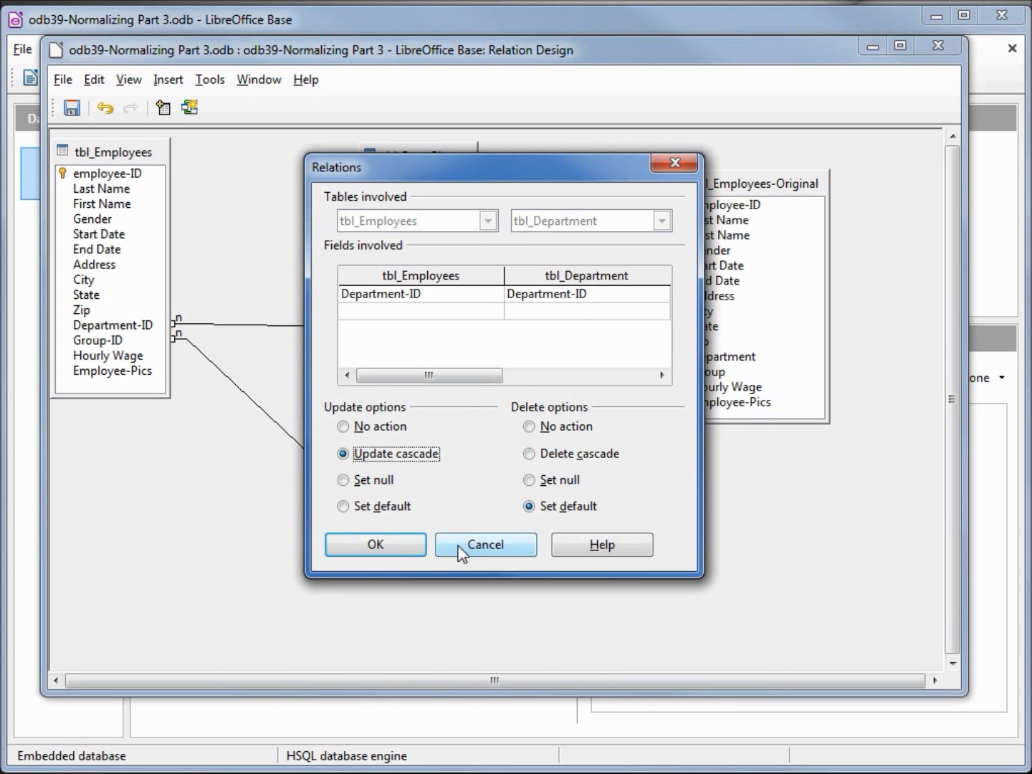
left_click(439, 546)
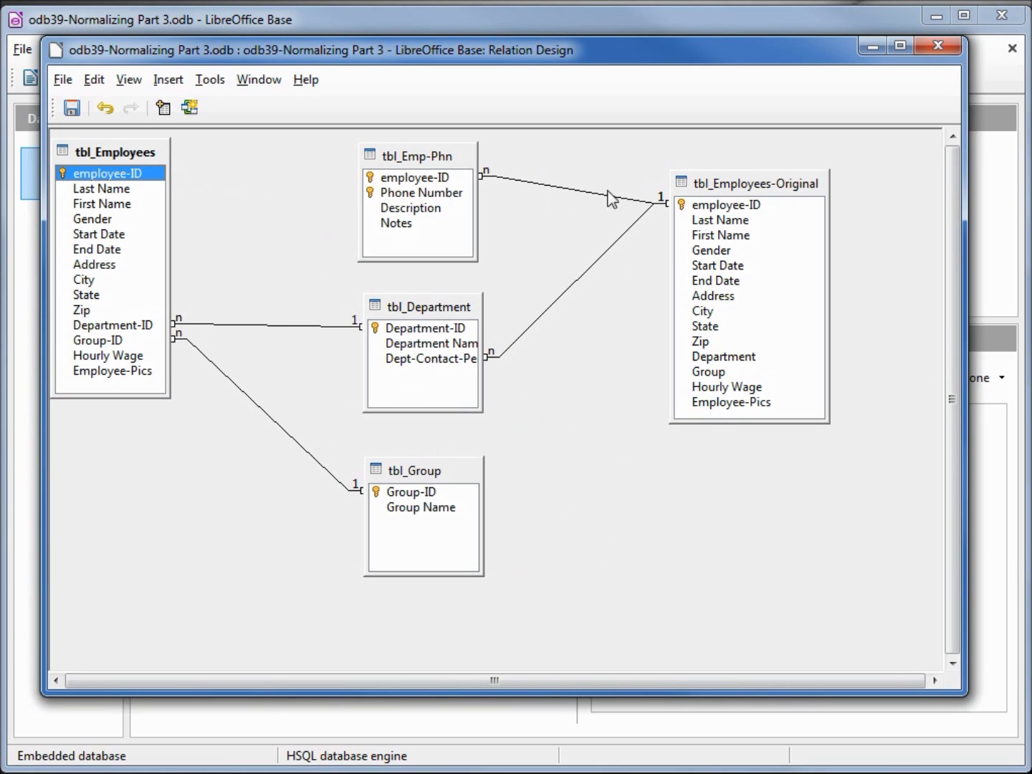
Delete the employee-ID relation between tbl_Emp-Phn and tbl_Employees-Original
left_click(564, 190)
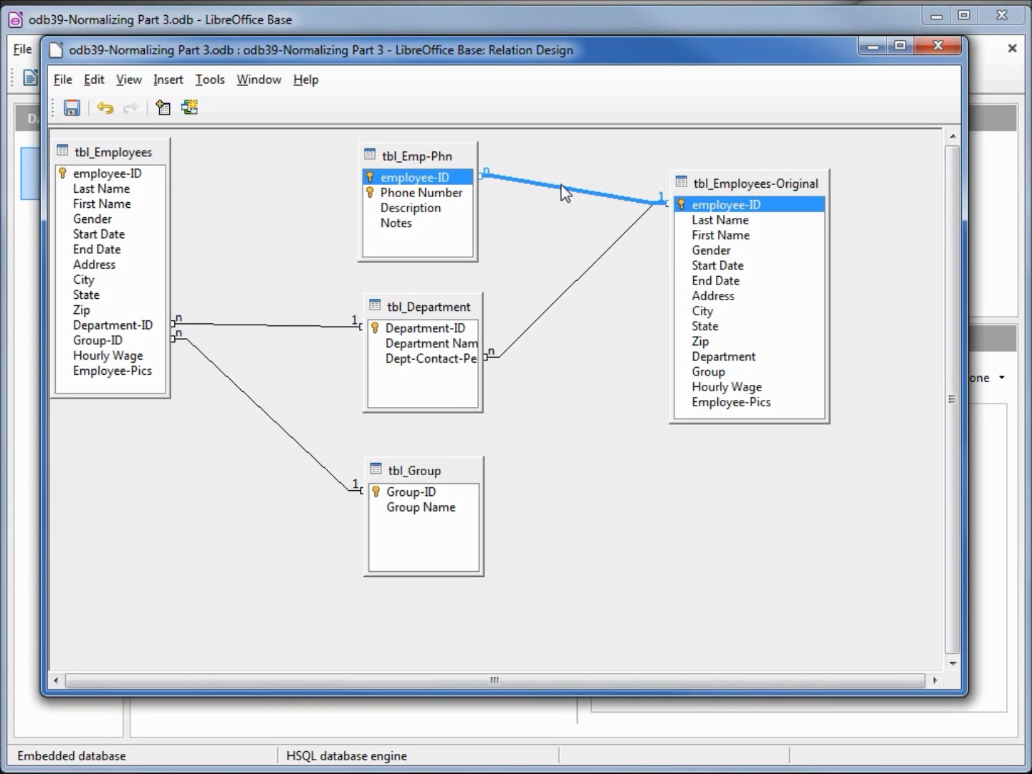
right_click(562, 187)
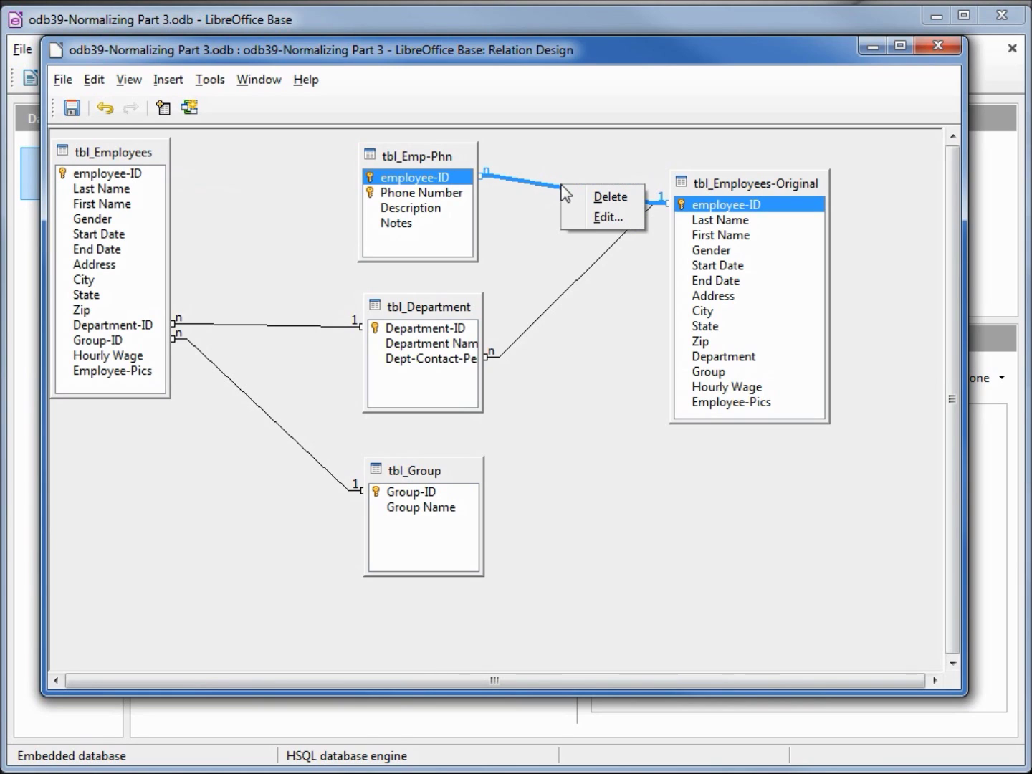
left_click(609, 196)
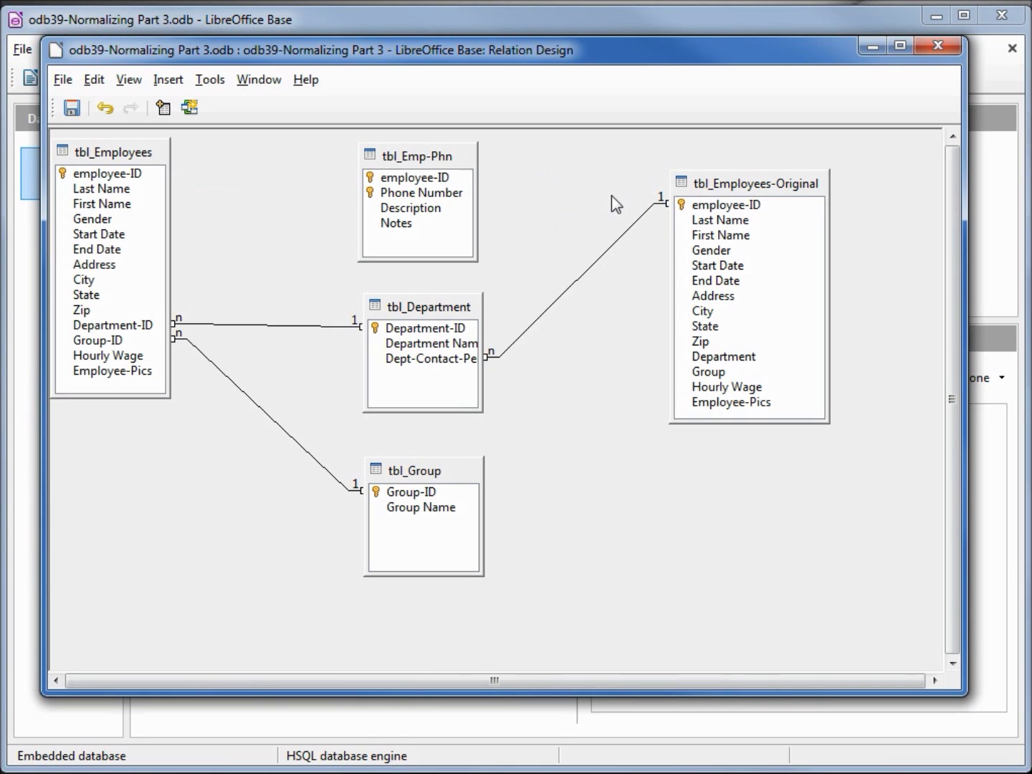
Relate employee-ID in tbl_Emp-Phn to employee-ID in tbl_Employees and set its update option to Update cascade
left_click(413, 184)
left_click_drag(413, 182, 149, 175)
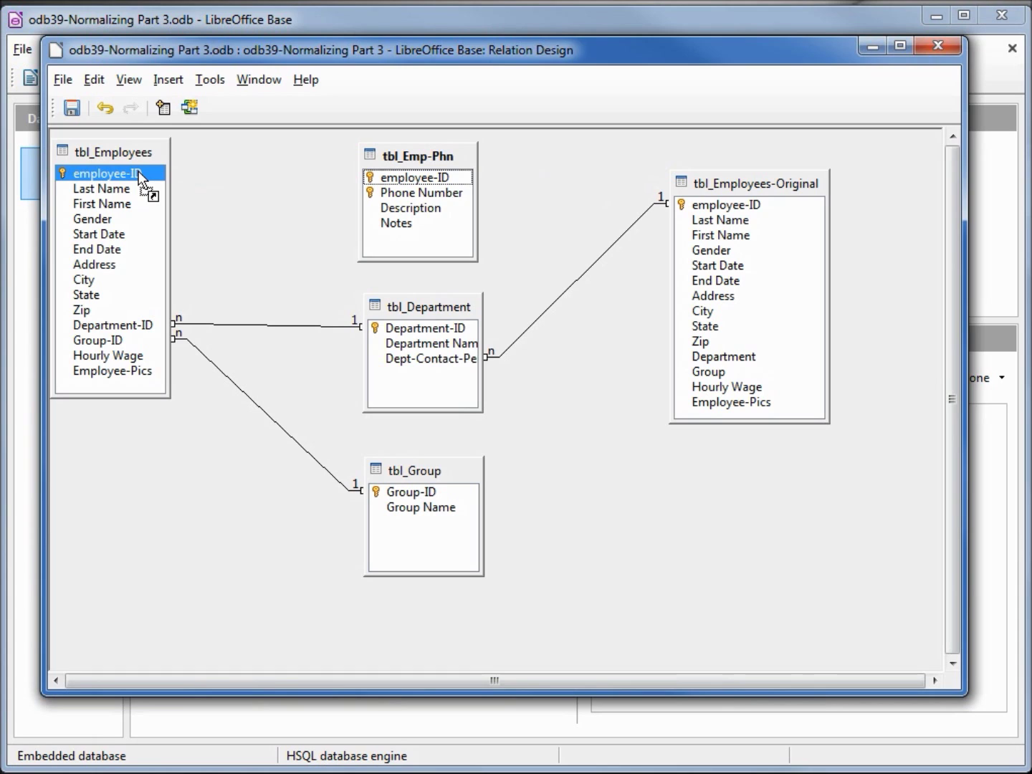
left_click_drag(142, 177, 143, 179)
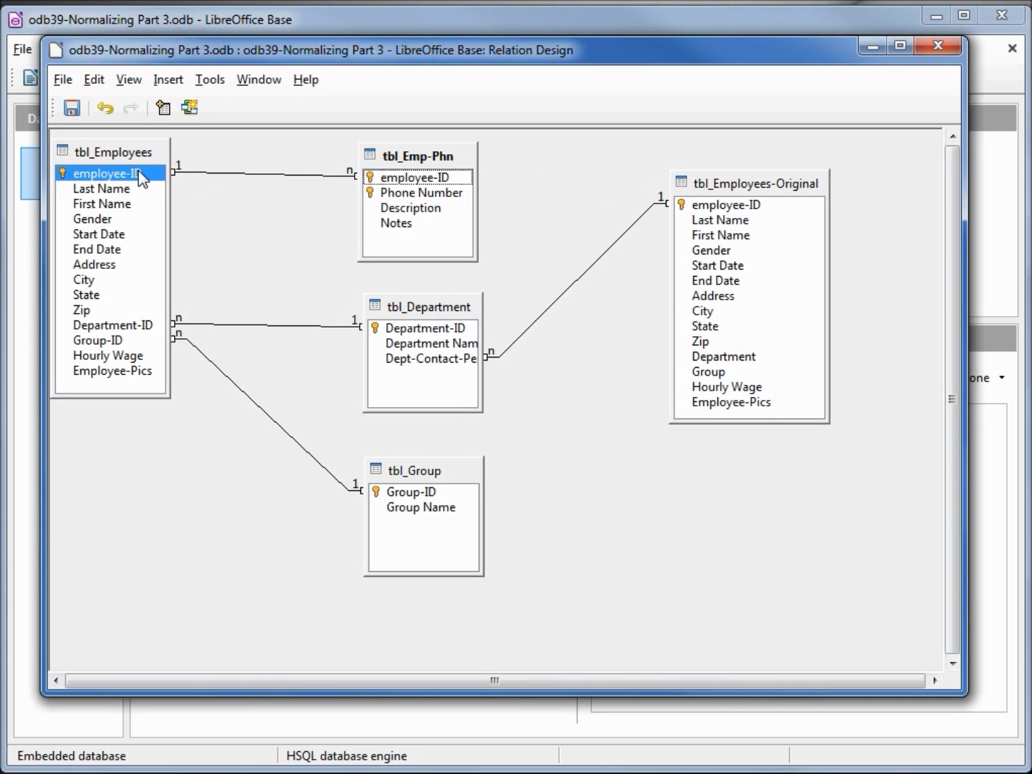
left_click(249, 174)
right_click(249, 174)
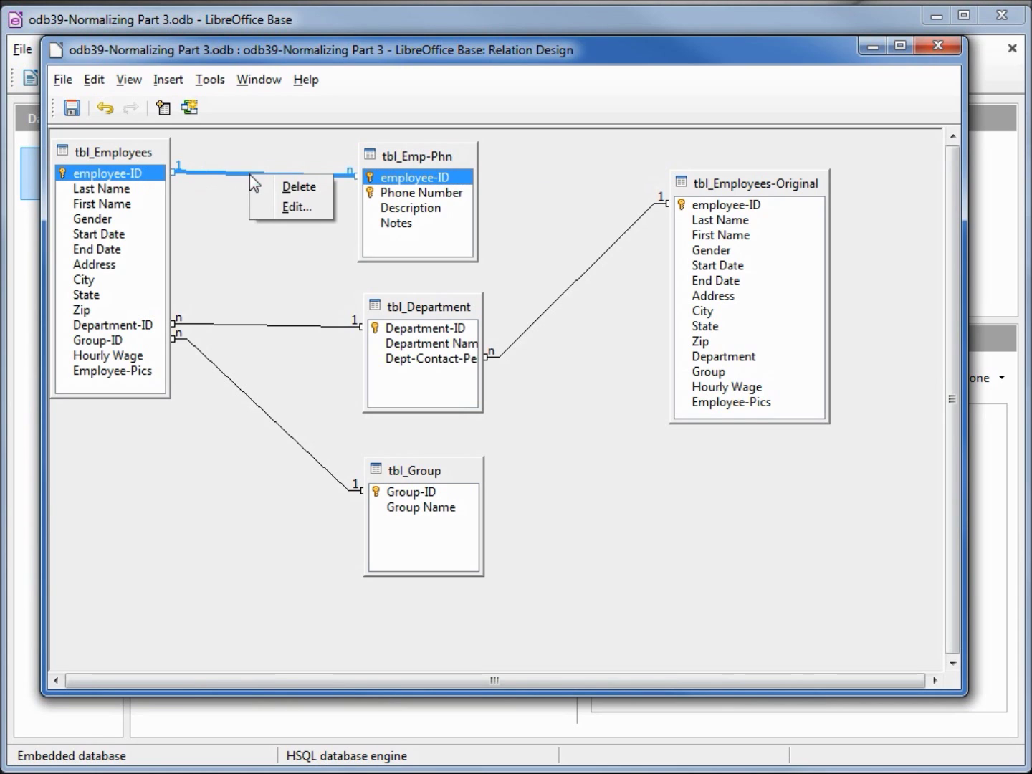
left_click(296, 206)
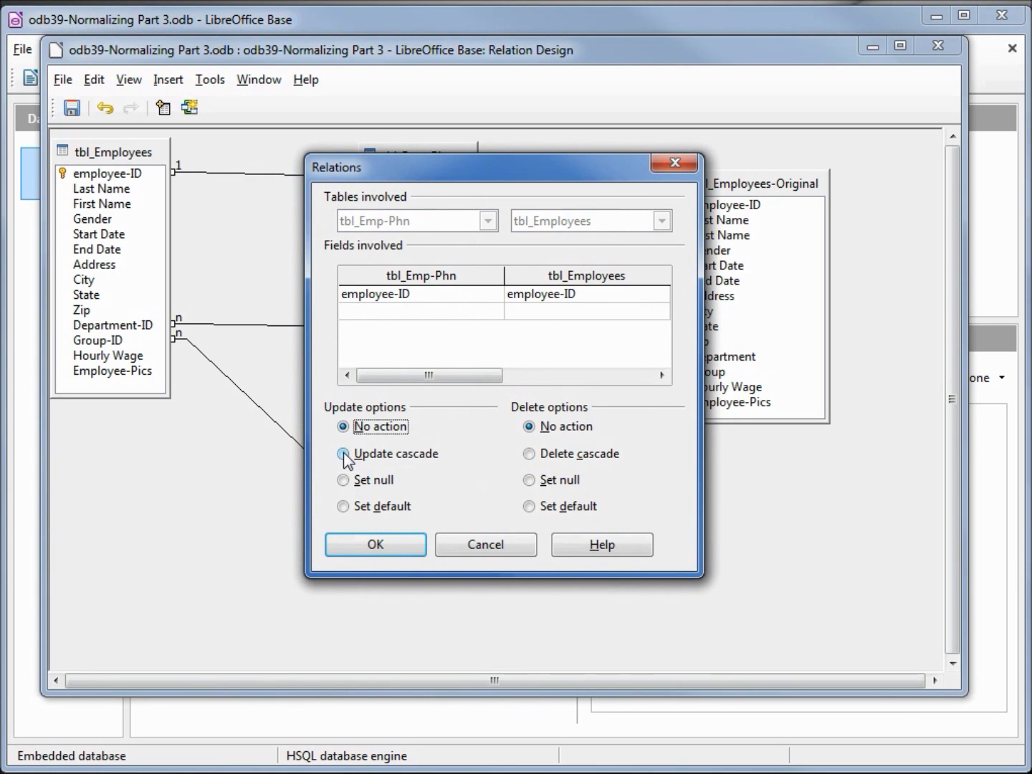
left_click(344, 453)
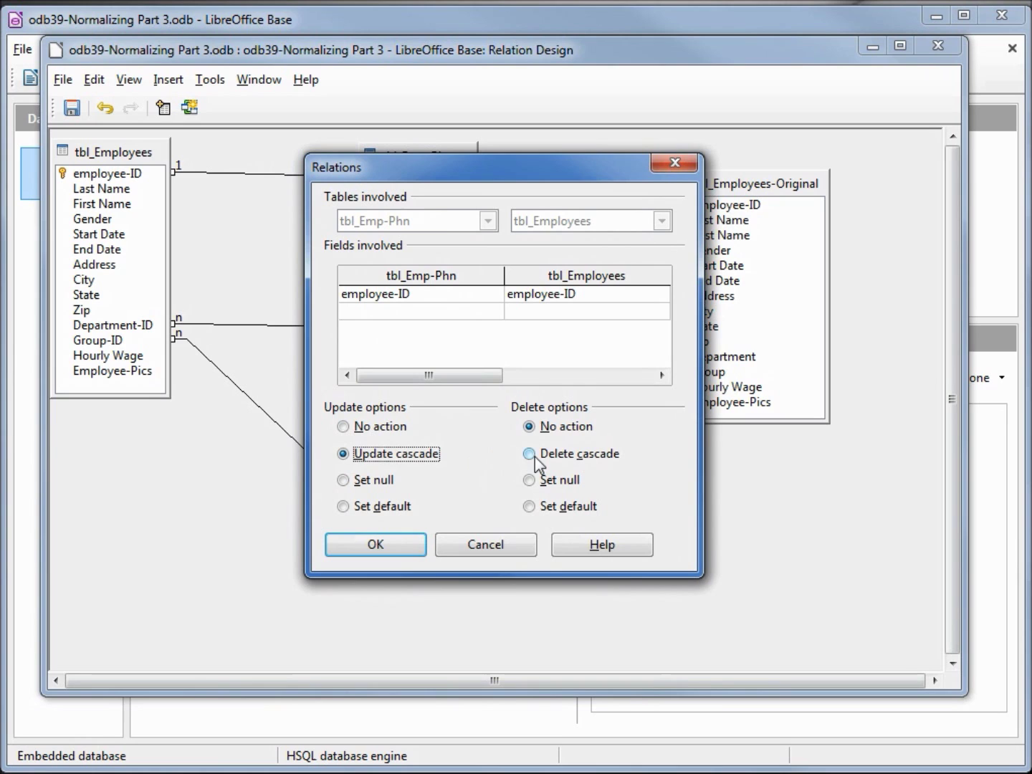
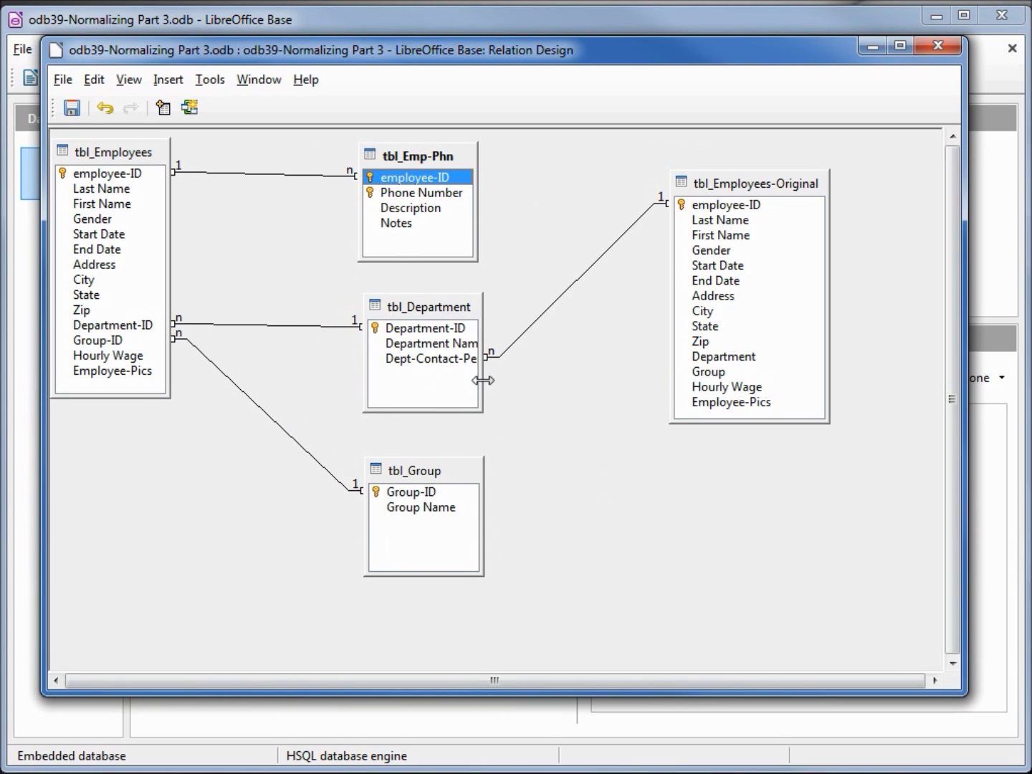
Widen the tbl_Department box to fit its field names and review the options of its relation to tbl_Employees-Original
left_click_drag(478, 379, 532, 381)
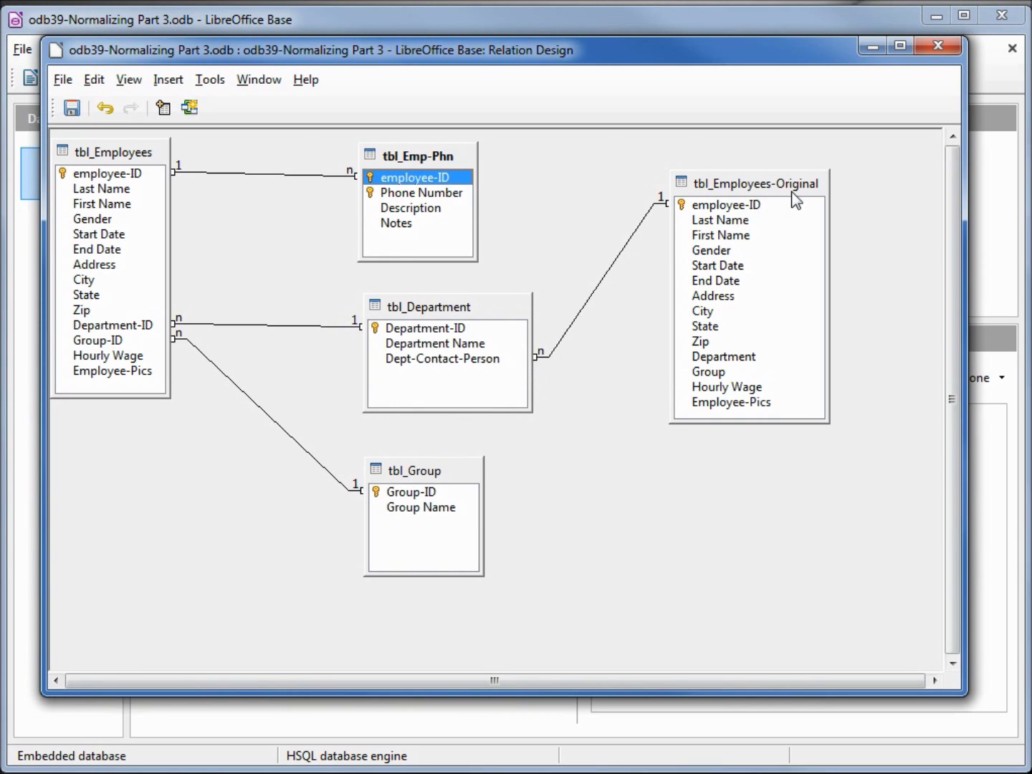
left_click(623, 243)
right_click(607, 275)
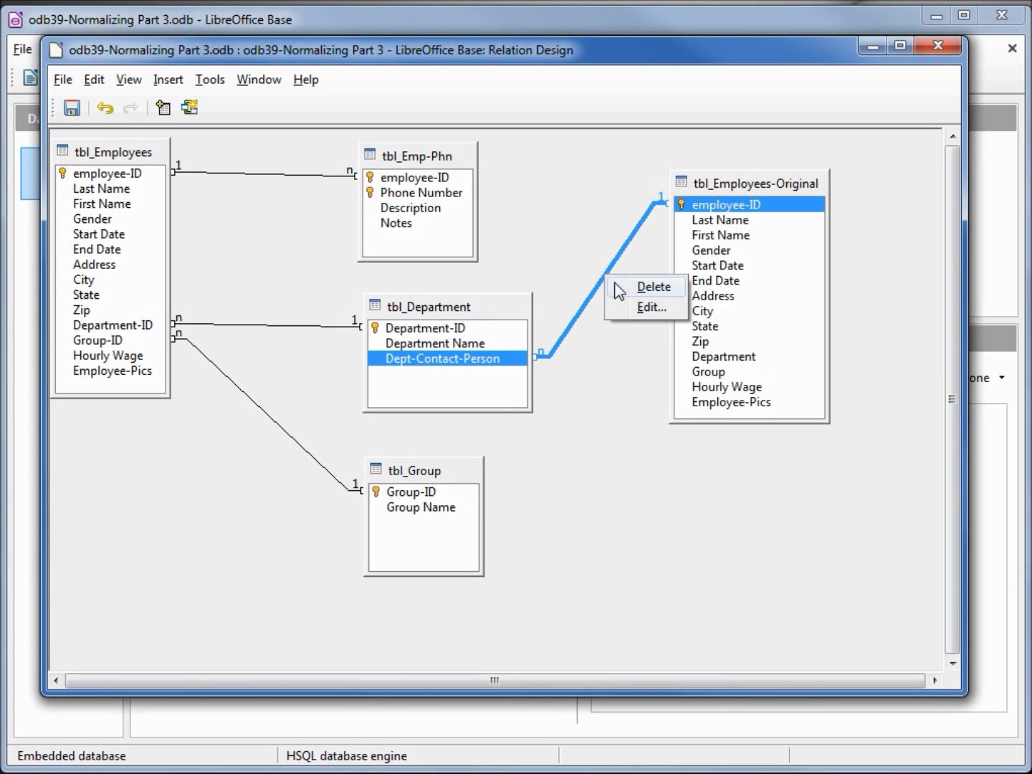
left_click(638, 310)
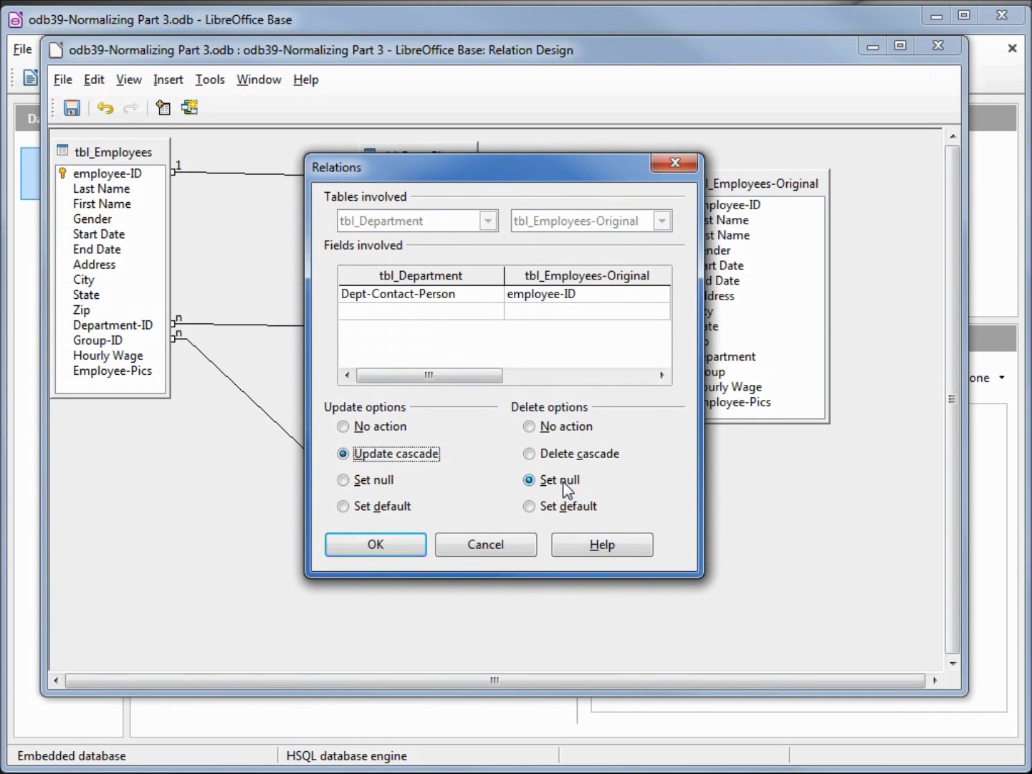
left_click(501, 548)
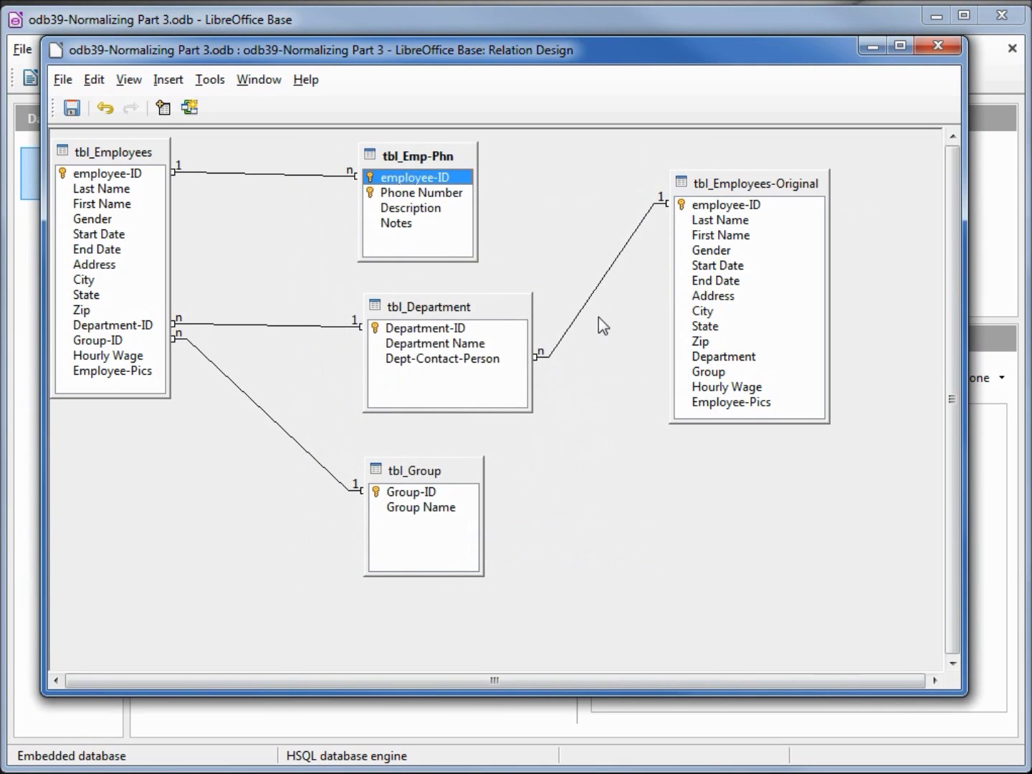
Delete the Dept-Contact-Person relation between tbl_Department and tbl_Employees-Original
left_click(598, 282)
right_click(599, 285)
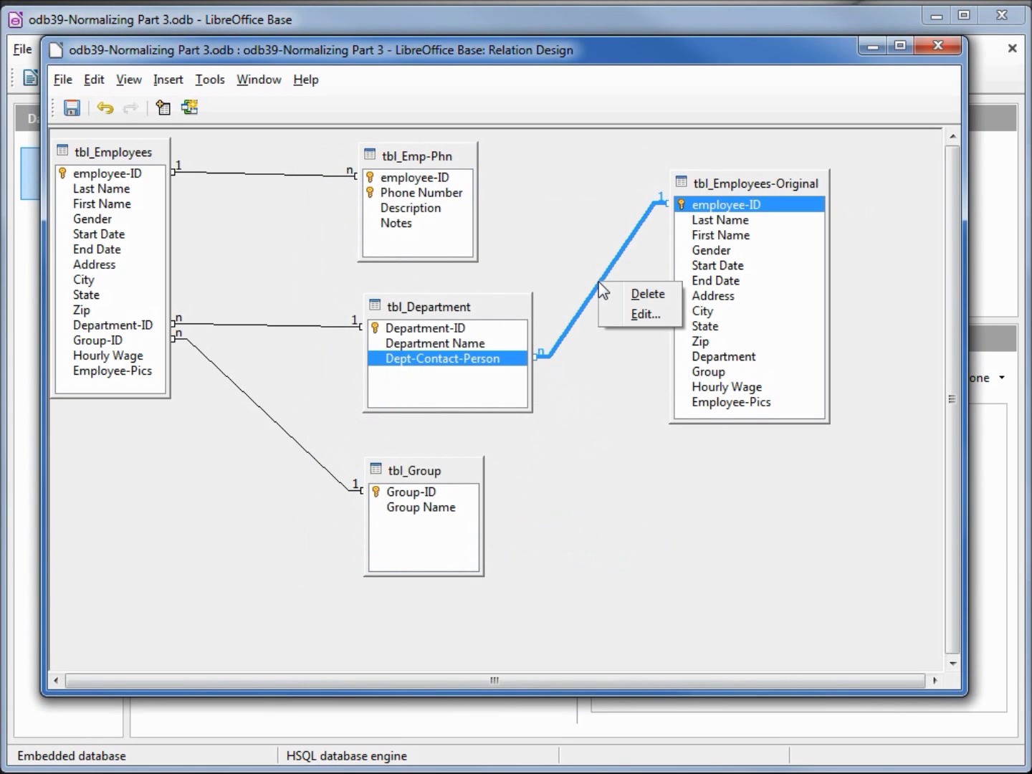
left_click(647, 300)
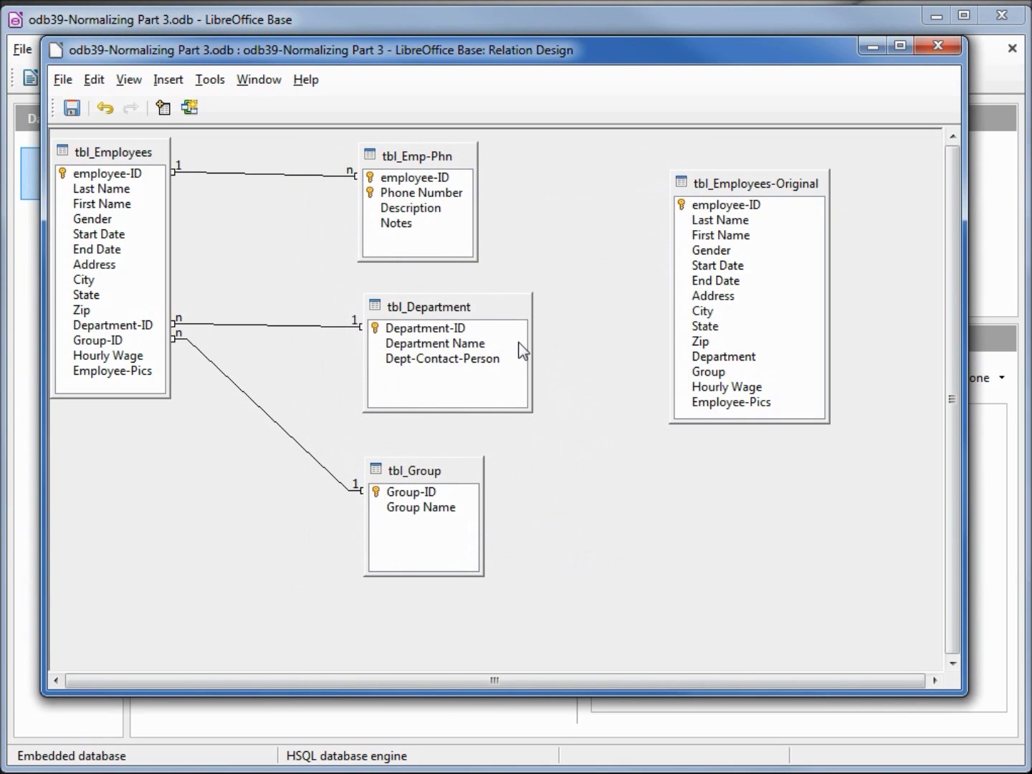
Create a new relation from Dept-Contact-Person in tbl_Department to employee-ID in tbl_Employees with Update cascade and delete option Set null, and save the design
left_click(430, 362)
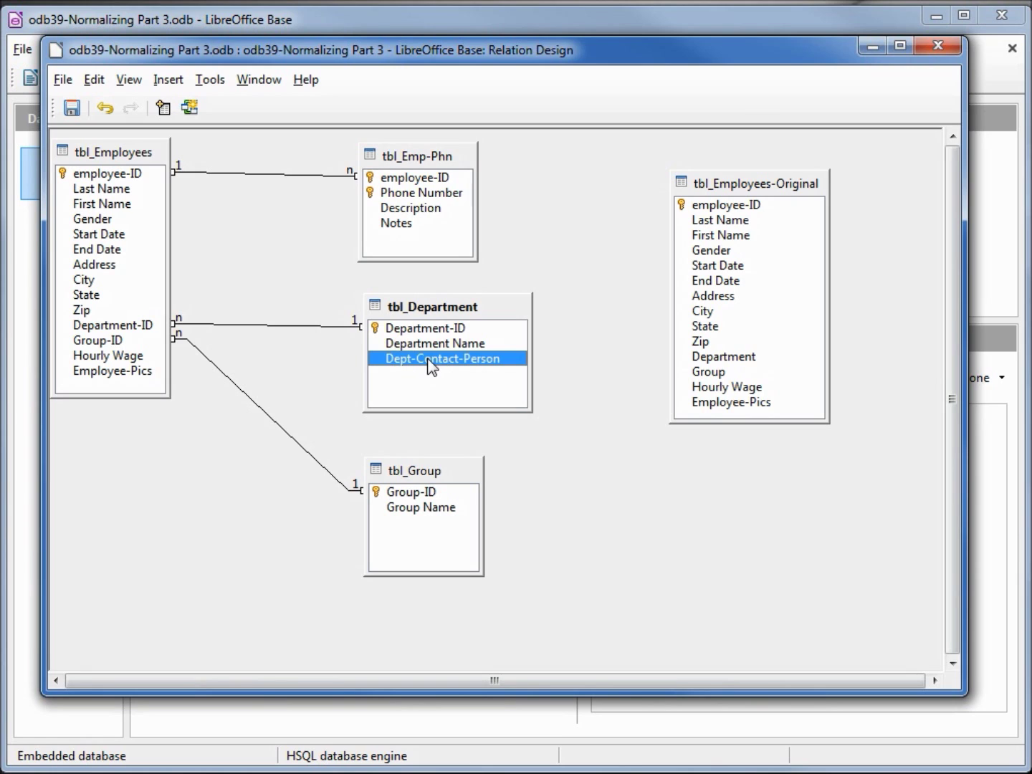
left_click_drag(430, 365, 112, 173)
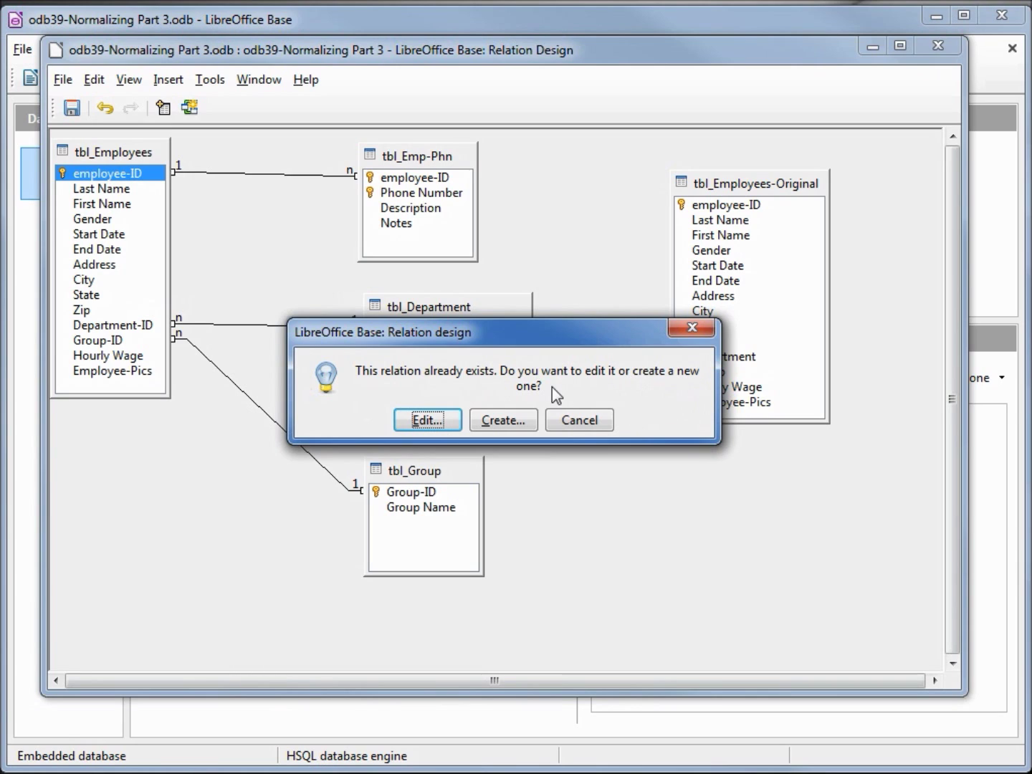
left_click(505, 421)
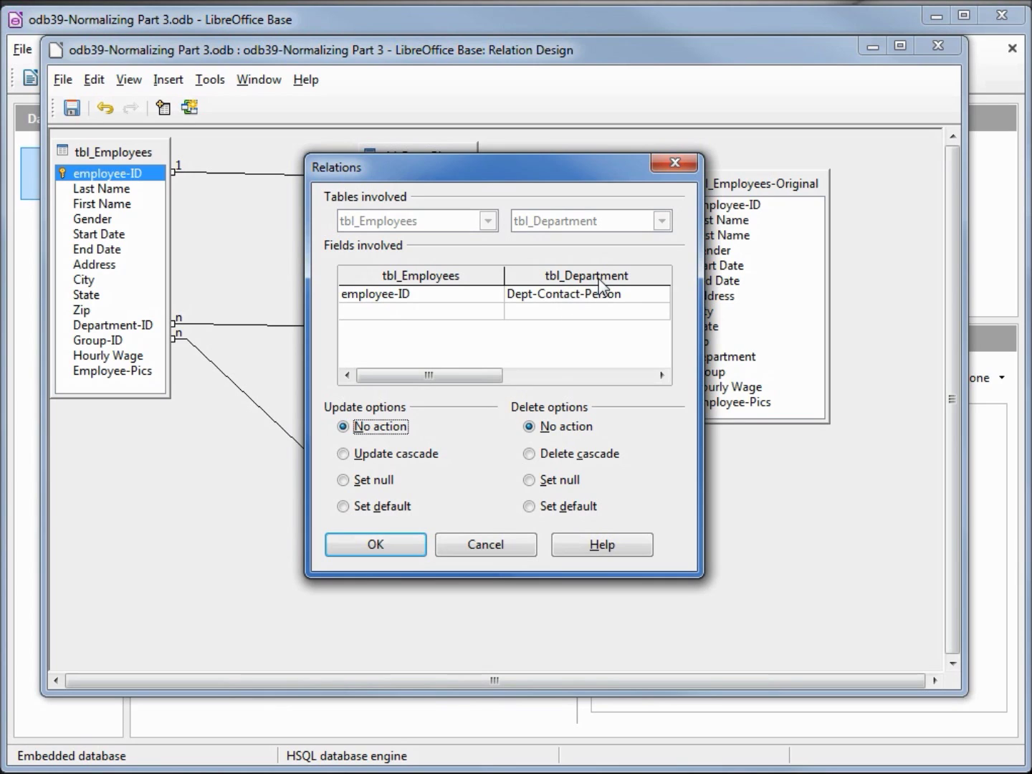
left_click(344, 455)
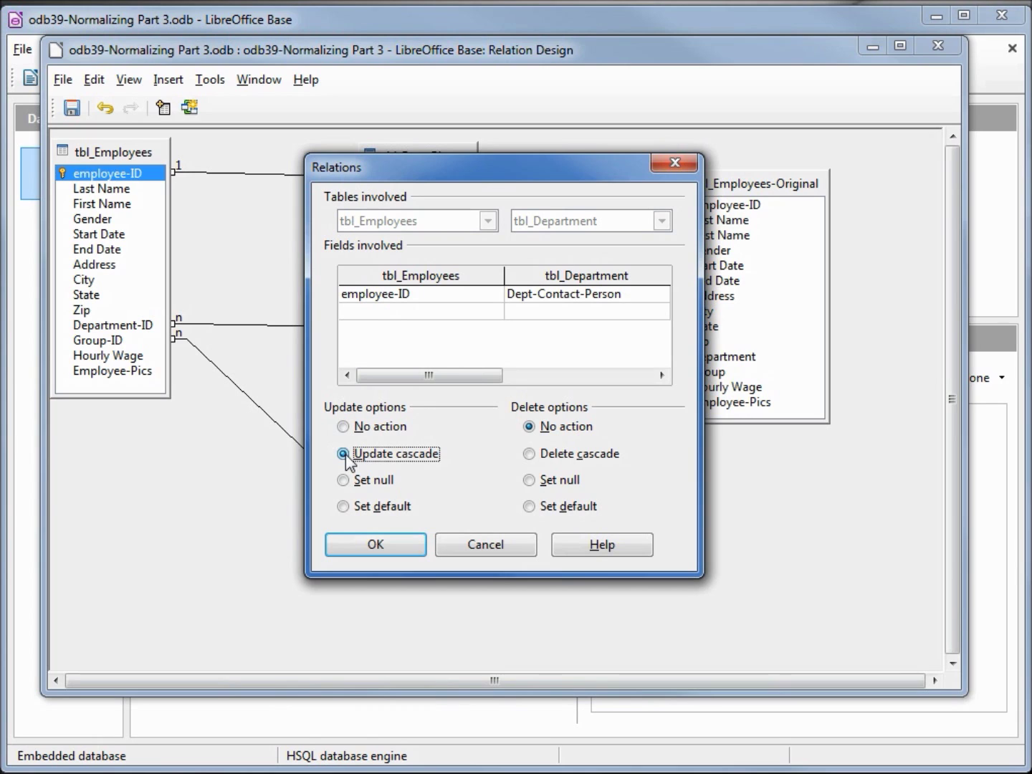
left_click(531, 482)
left_click(351, 554)
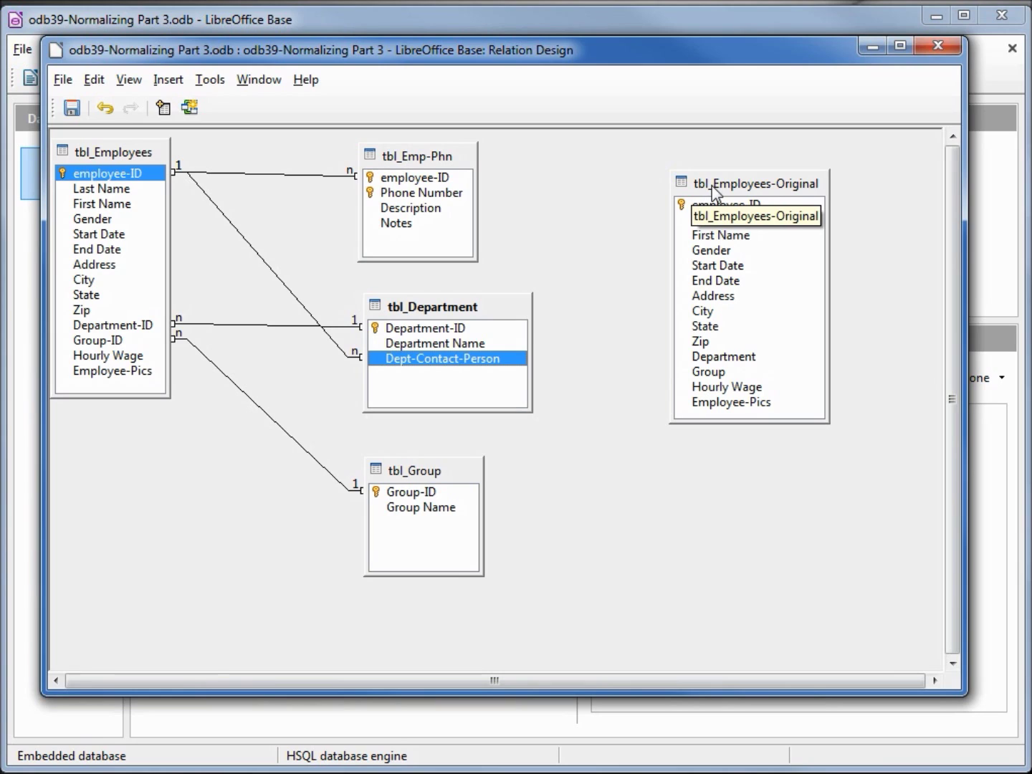
left_click(75, 110)
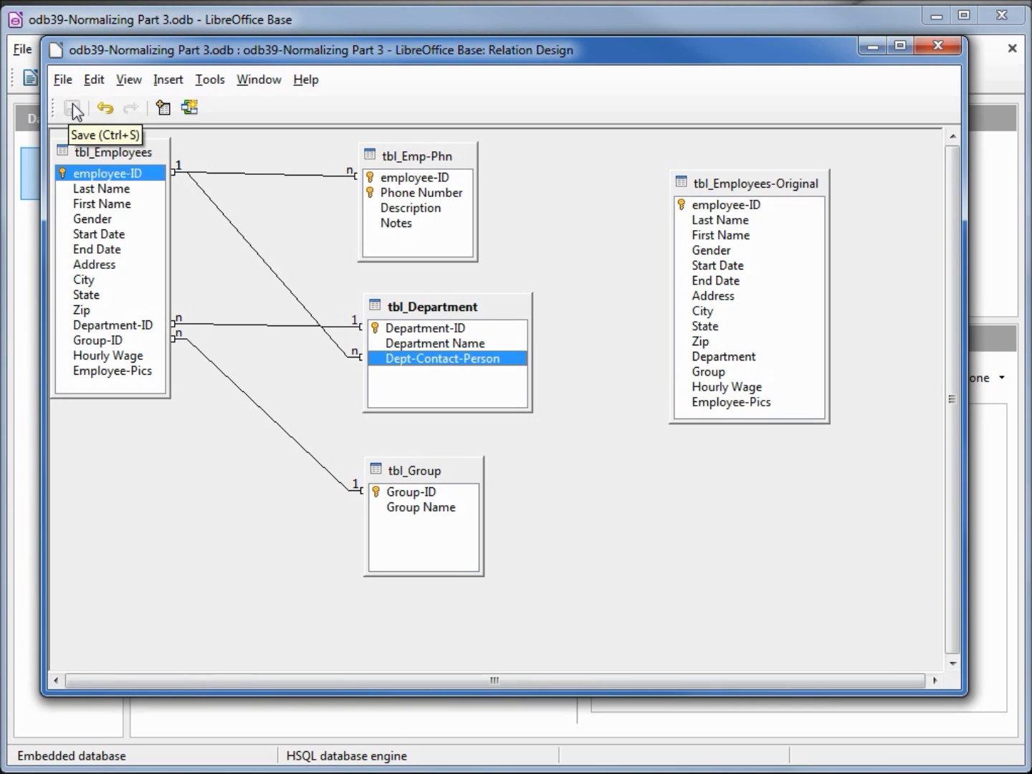